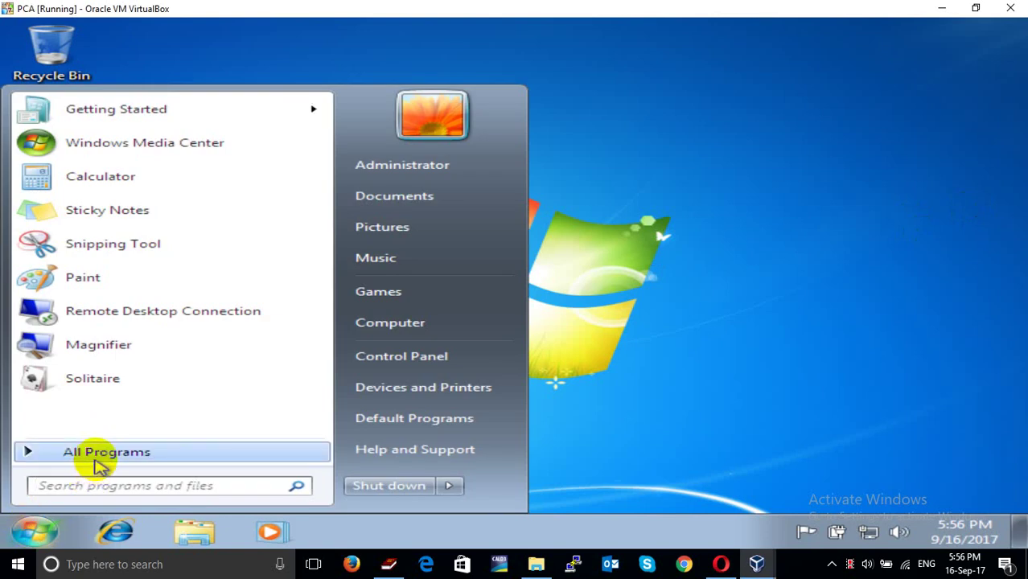
# Search 'outlo' in the Start menu, pin Outlook 2016 to the taskbar, and close the menu
pyautogui.click(81, 456)
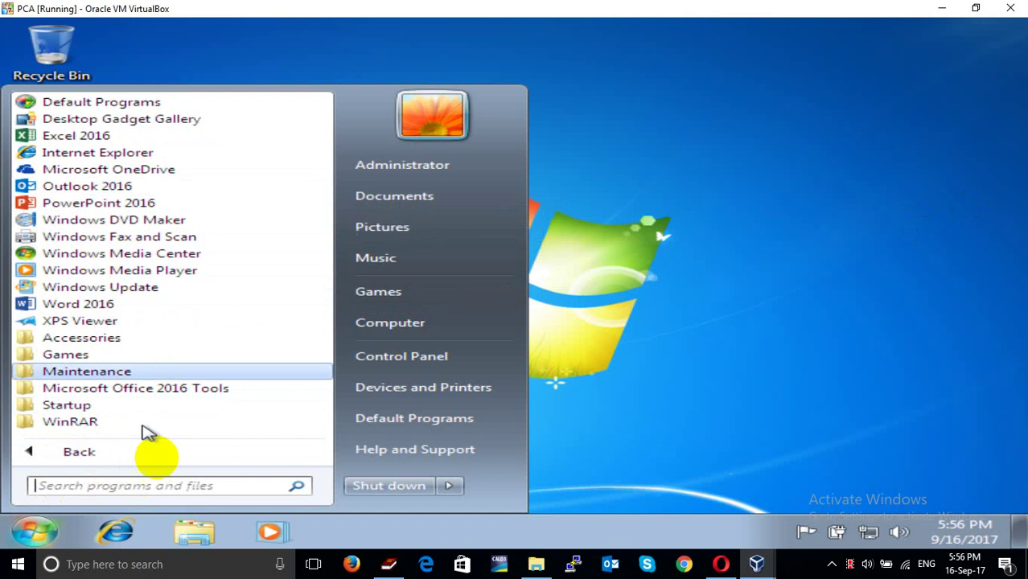
pyautogui.click(140, 486)
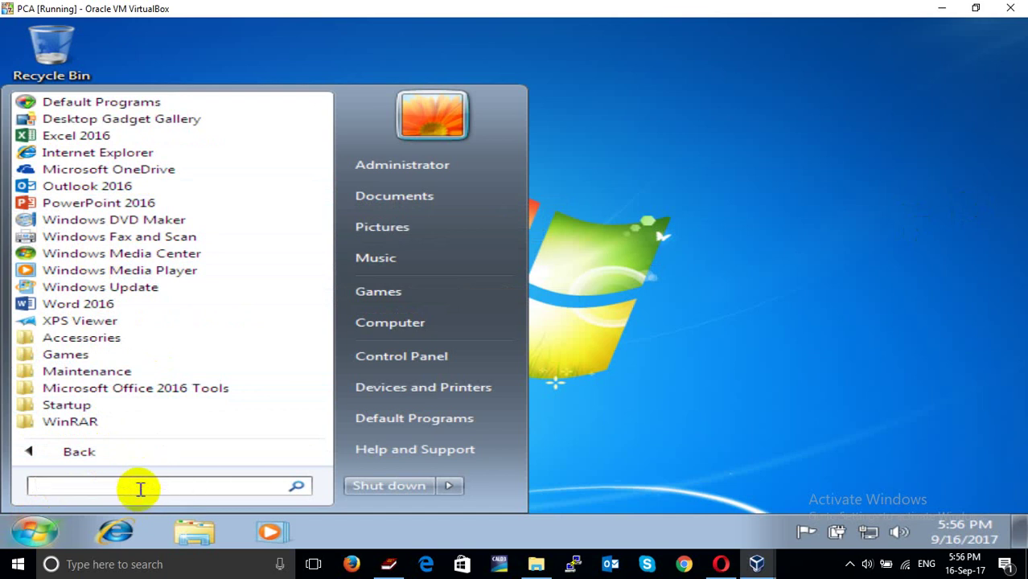
pyautogui.write('outlo')
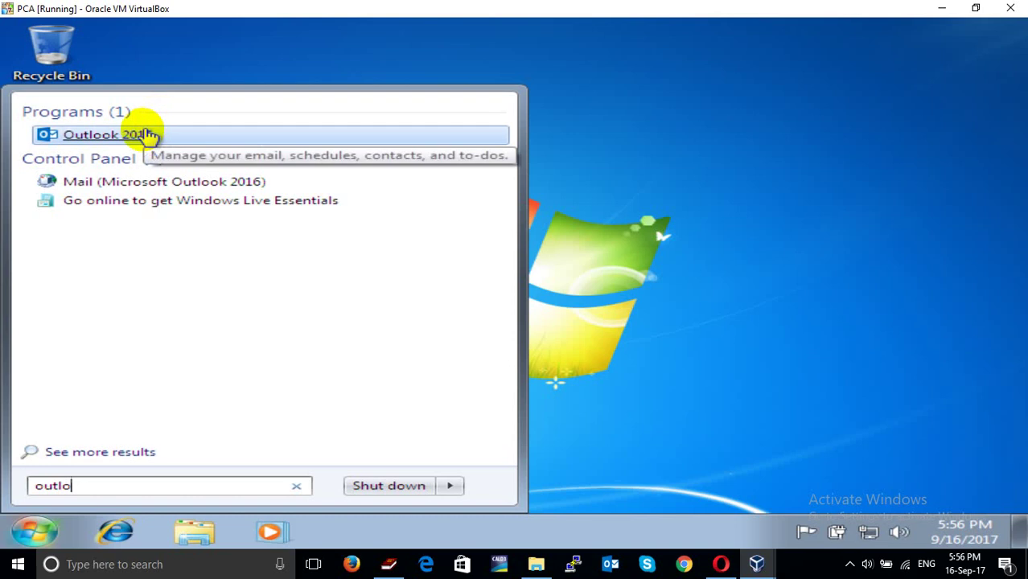
pyautogui.moveTo(133, 141); pyautogui.dragTo(597, 539)
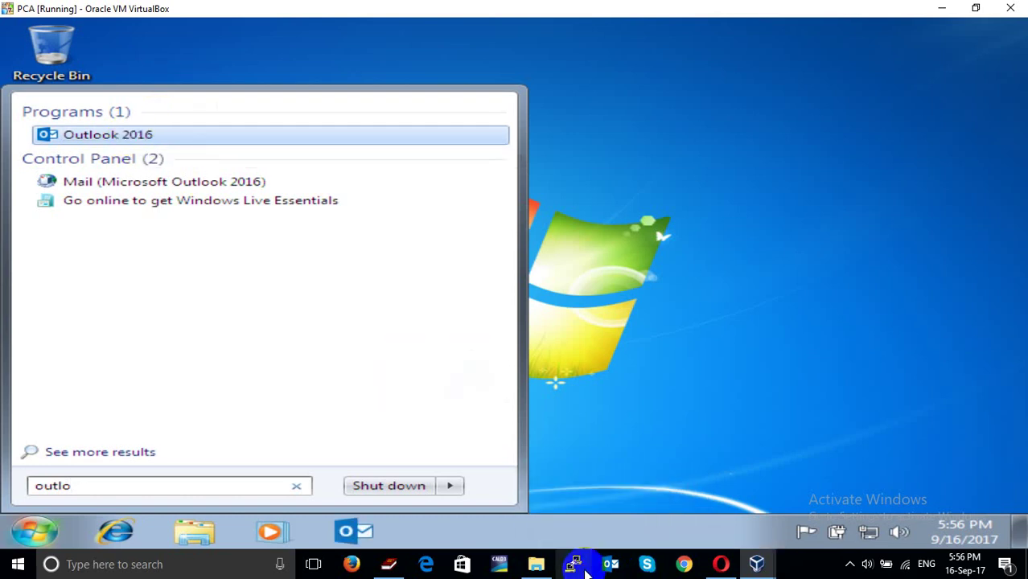
pyautogui.click(631, 452)
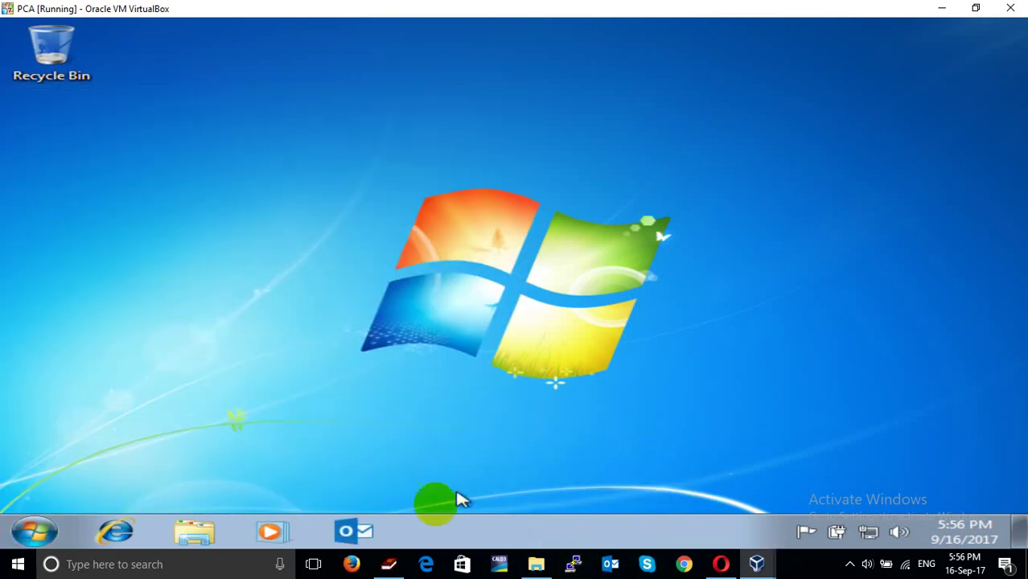
# Launch Outlook 2016 from the taskbar and finish first-run setup using Outlook without an email account
pyautogui.click(373, 525)
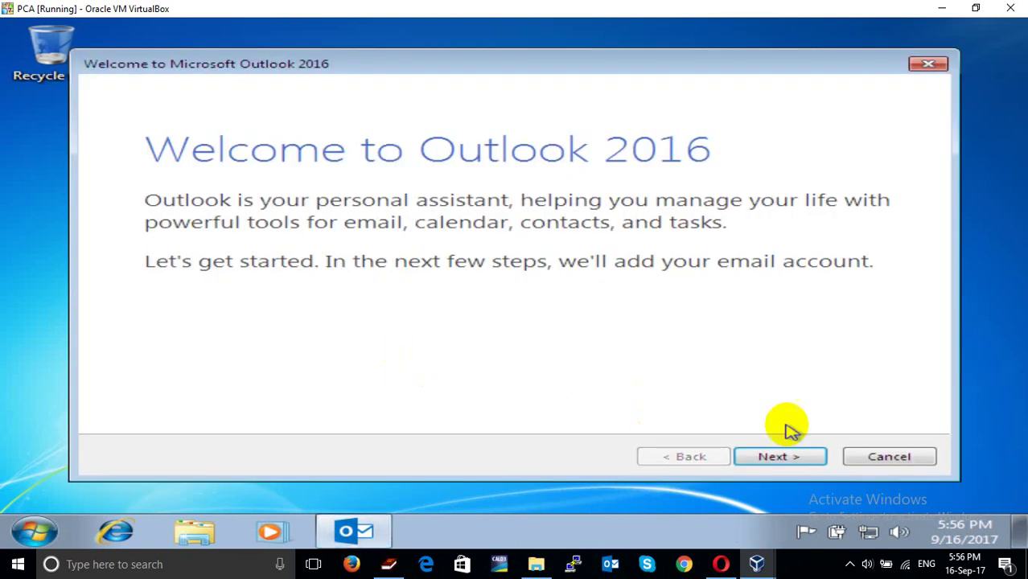
pyautogui.click(785, 461)
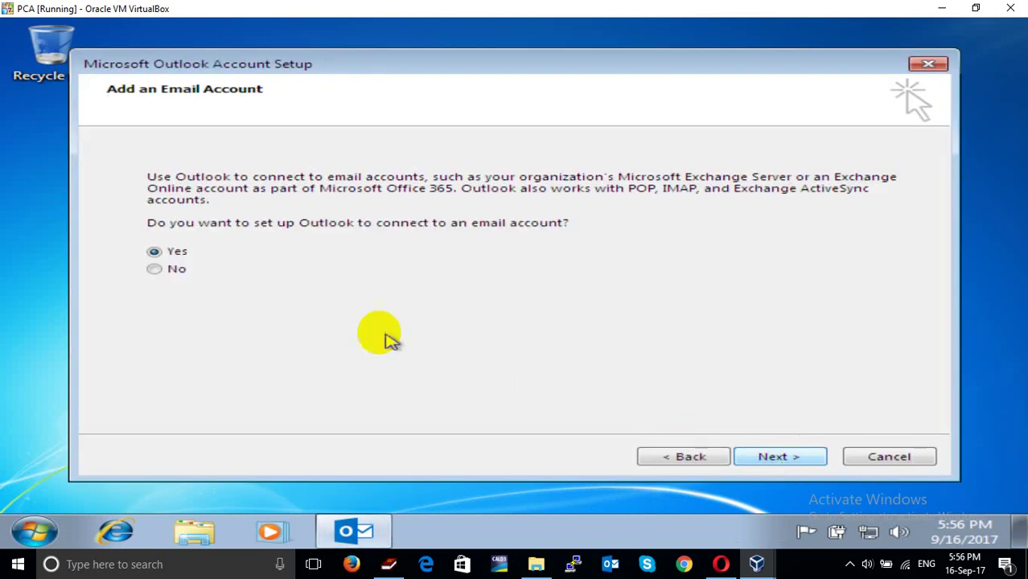
pyautogui.click(172, 272)
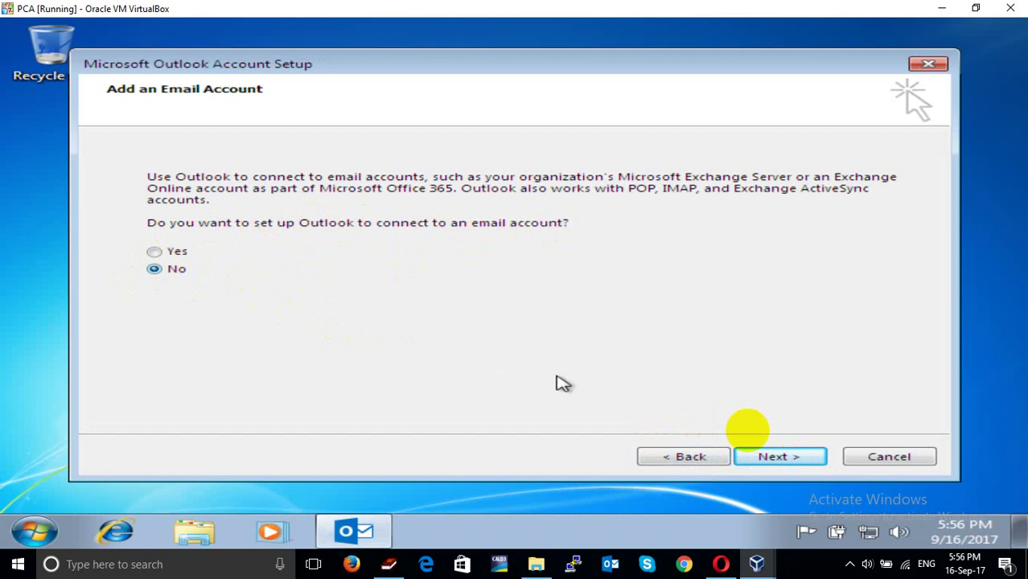
pyautogui.click(803, 459)
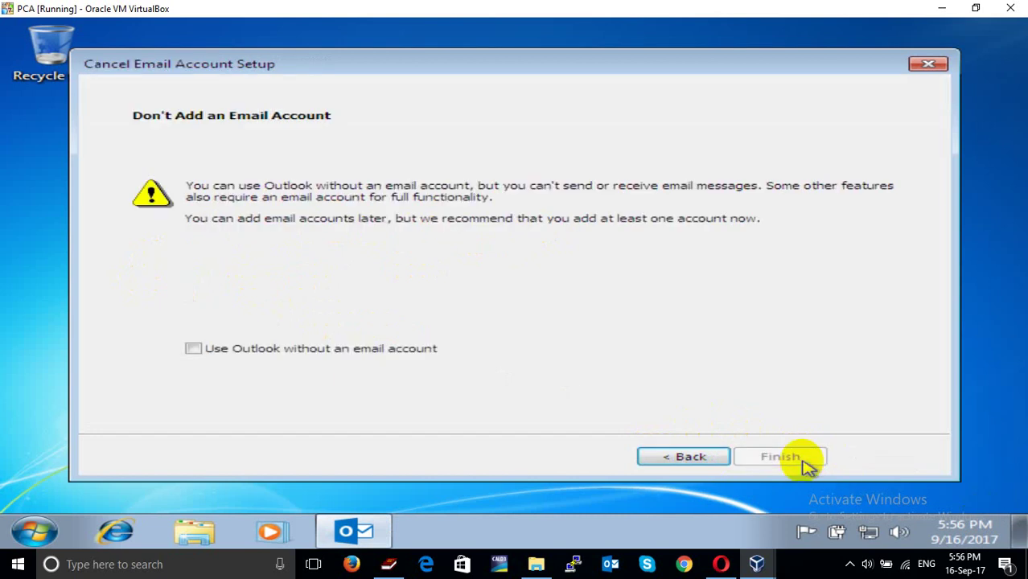
pyautogui.click(211, 350)
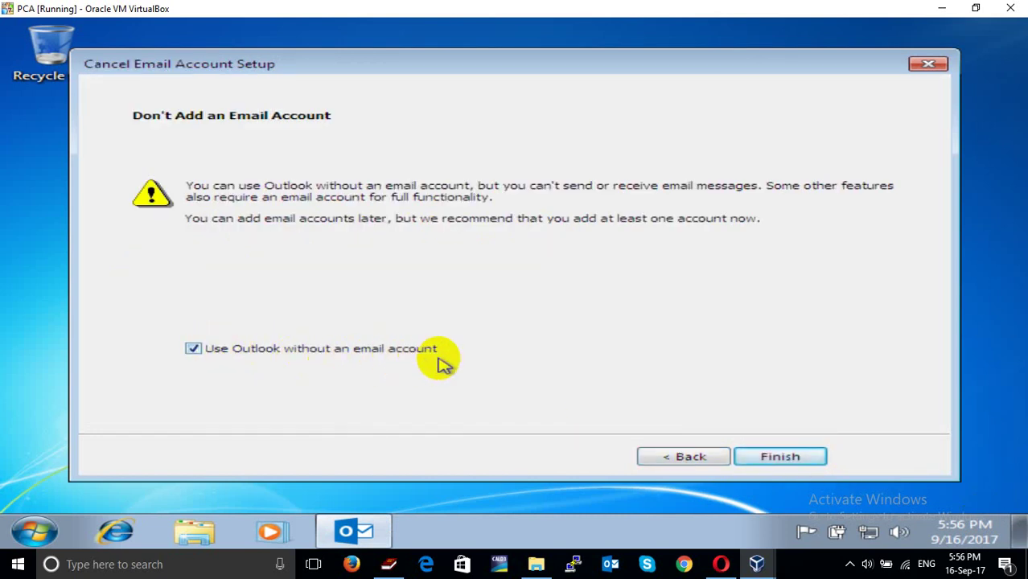
pyautogui.click(795, 459)
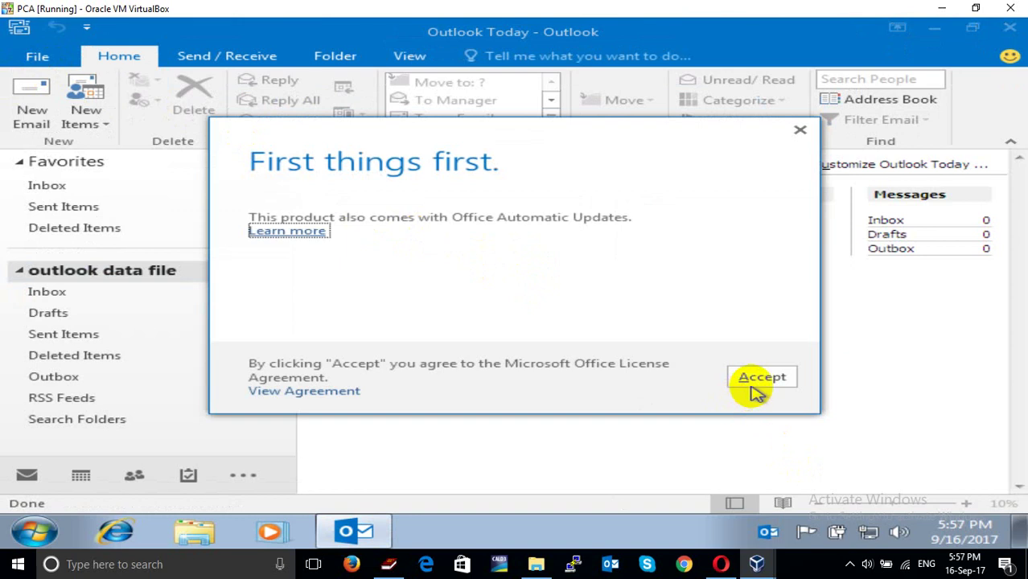
# Accept the Office license and select the default Outlook.pst in Account Settings > Data Files
pyautogui.click(760, 380)
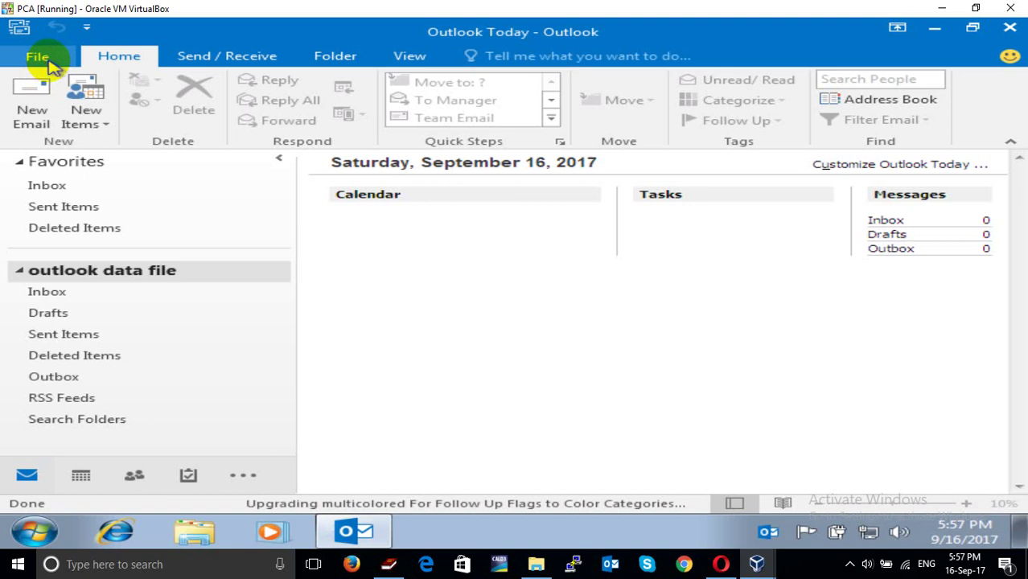
pyautogui.click(40, 58)
pyautogui.click(276, 233)
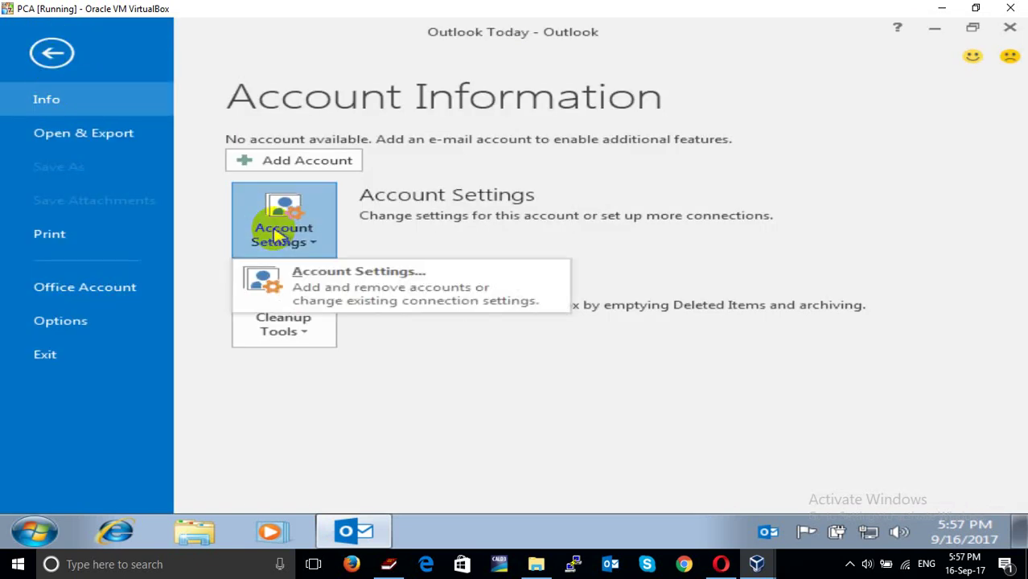
pyautogui.click(336, 279)
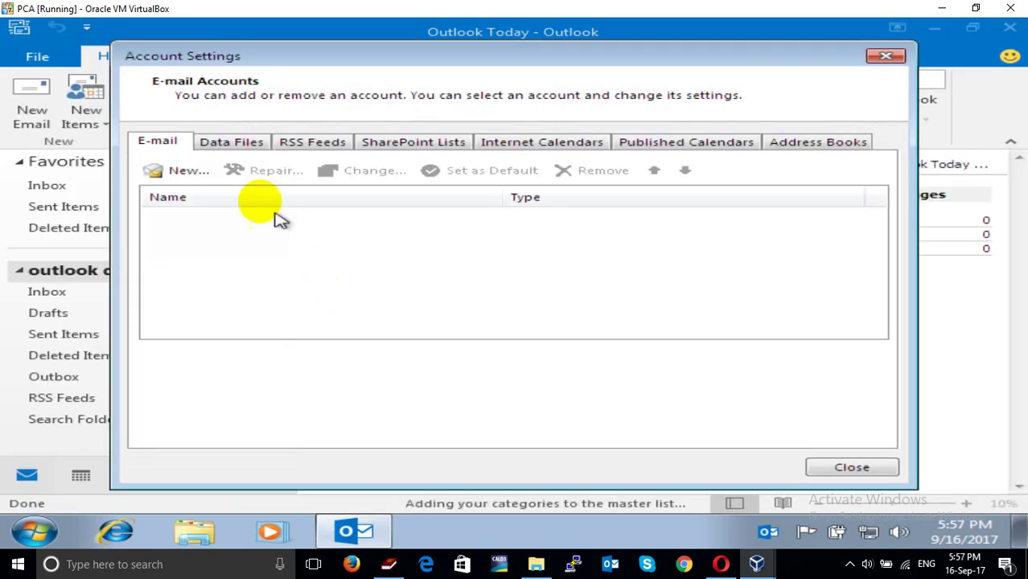
pyautogui.click(218, 143)
pyautogui.click(256, 224)
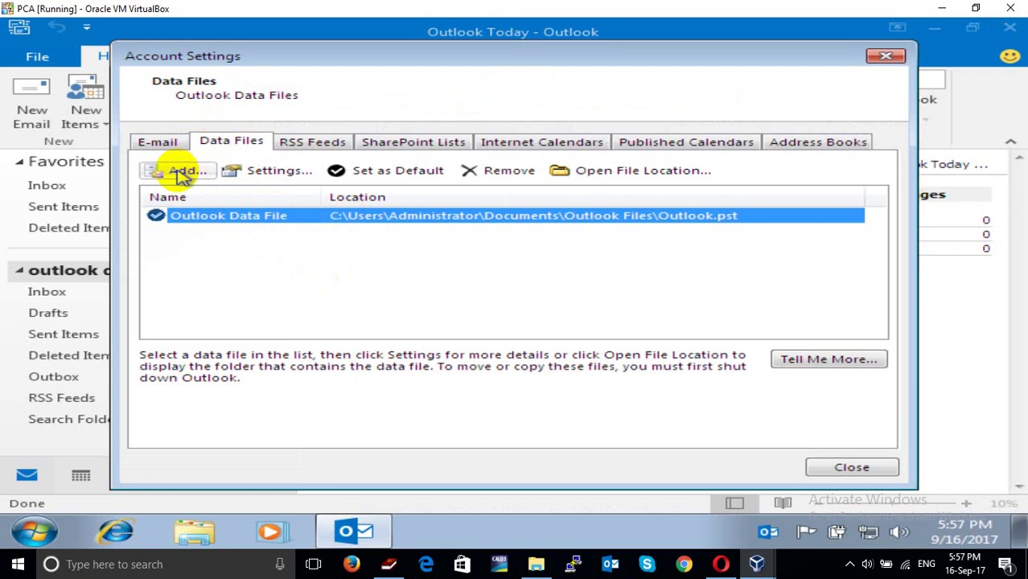
# Add a data file, creating and opening a new 'Outlook File' folder on Local Disk (D:)
pyautogui.click(181, 171)
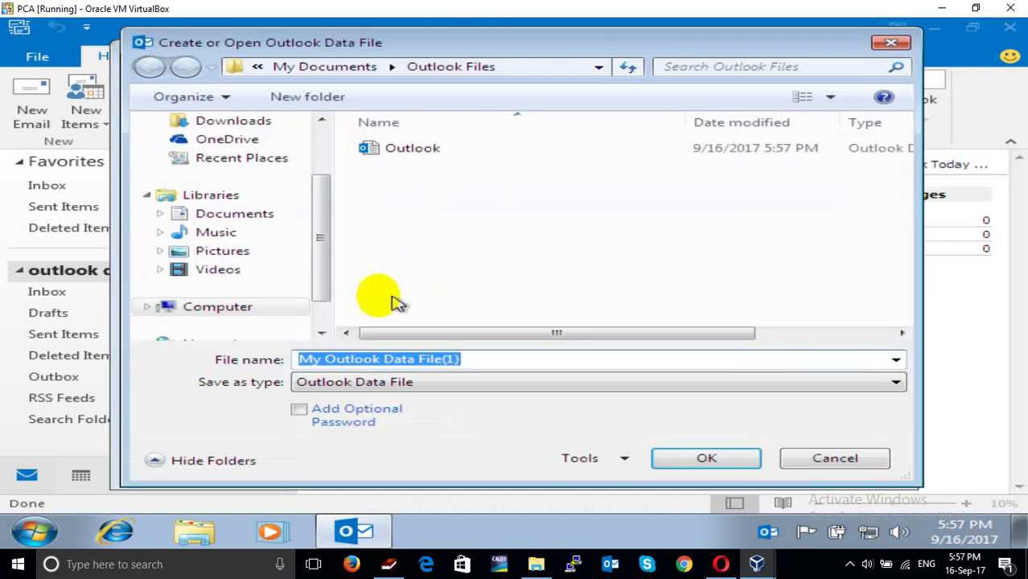
pyautogui.moveTo(322, 273); pyautogui.dragTo(315, 296)
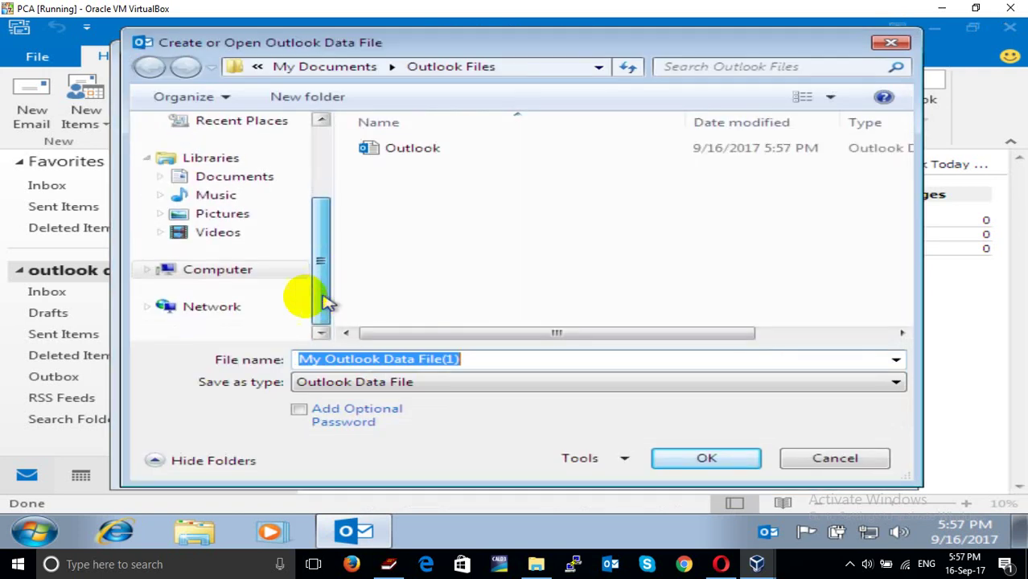
pyautogui.click(148, 271)
pyautogui.click(232, 325)
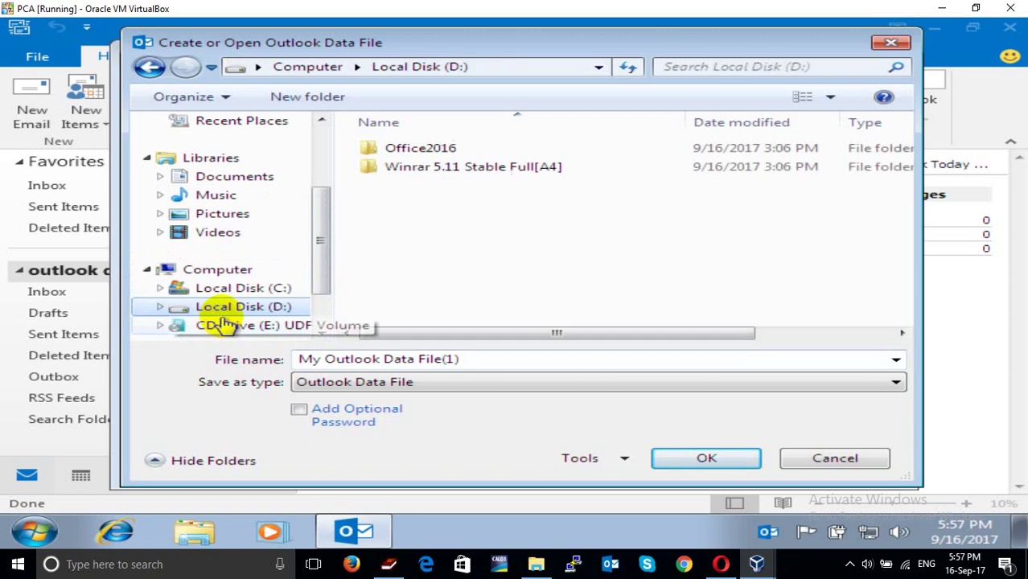
pyautogui.click(350, 106)
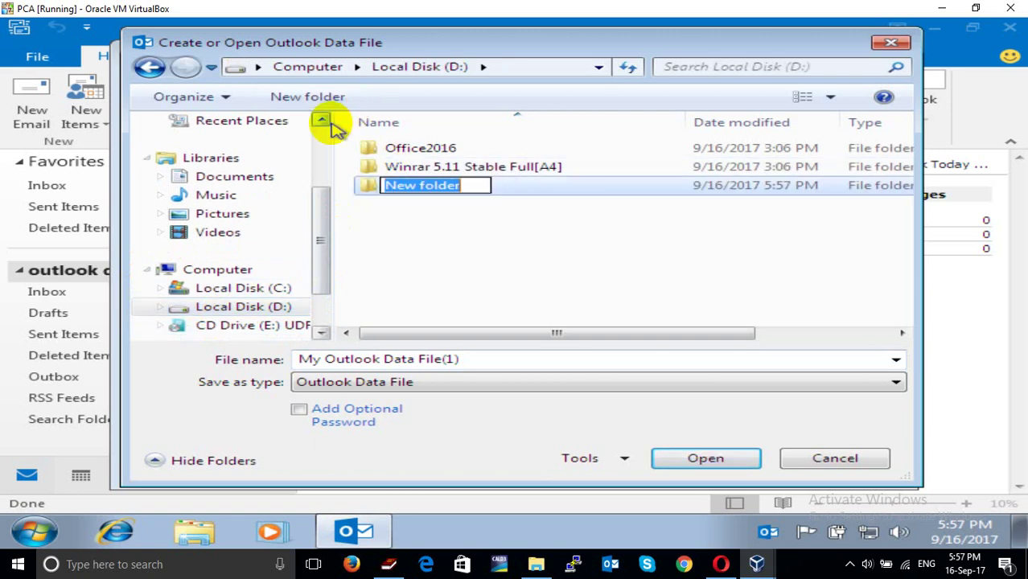
pyautogui.write('Ot')
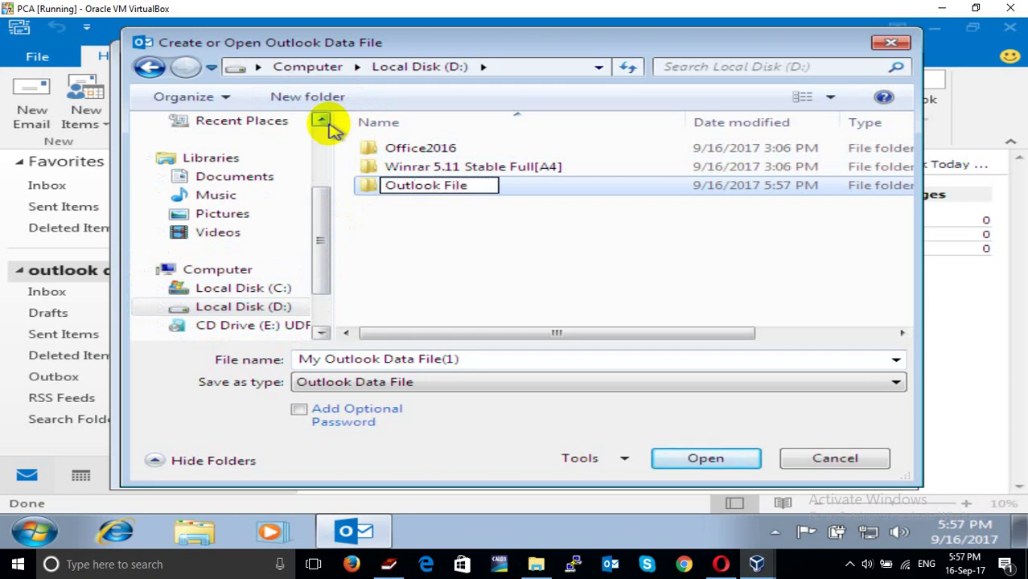
pyautogui.click(322, 120)
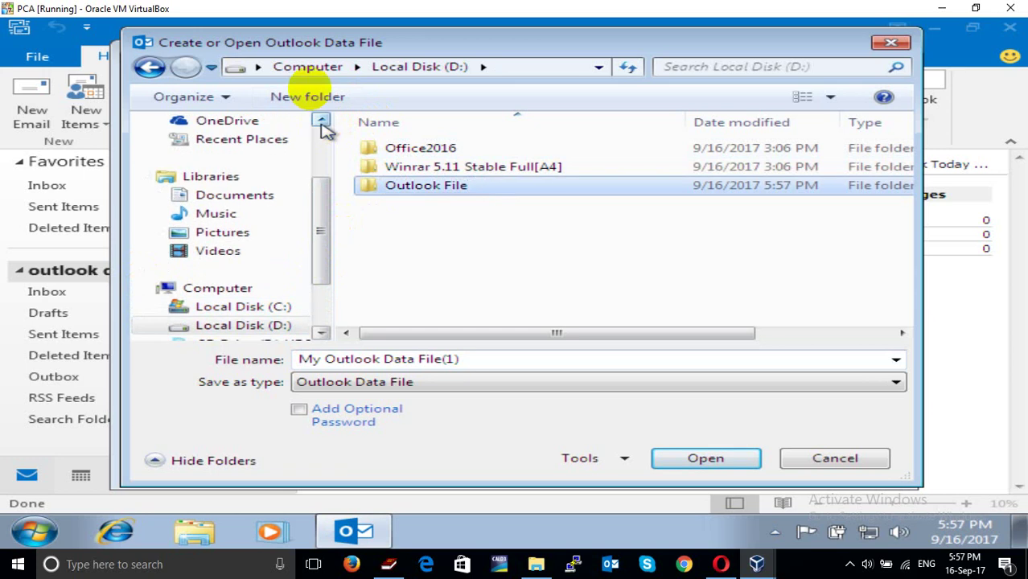
pyautogui.doubleClick(380, 185)
pyautogui.tripleClick(448, 358)
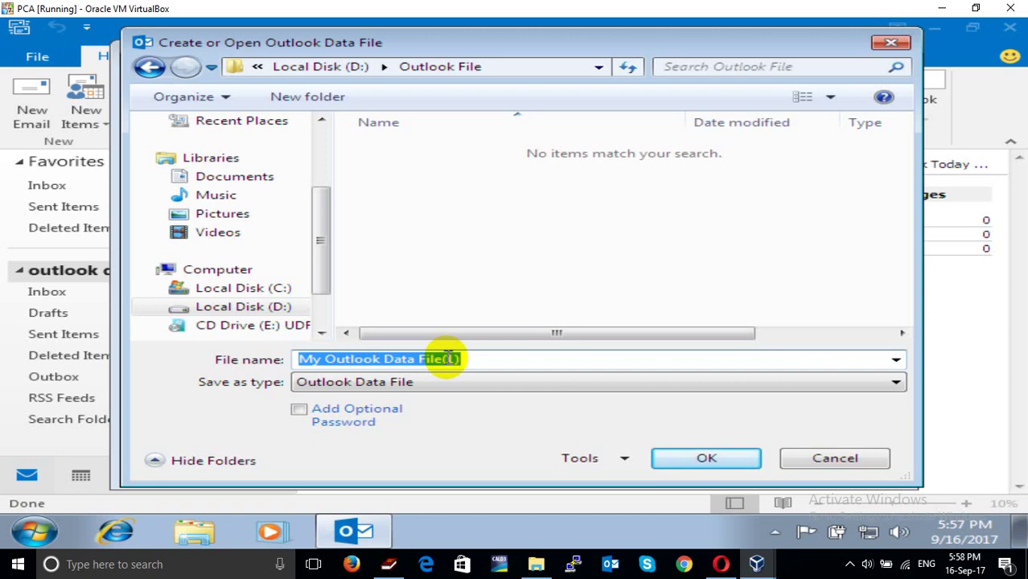
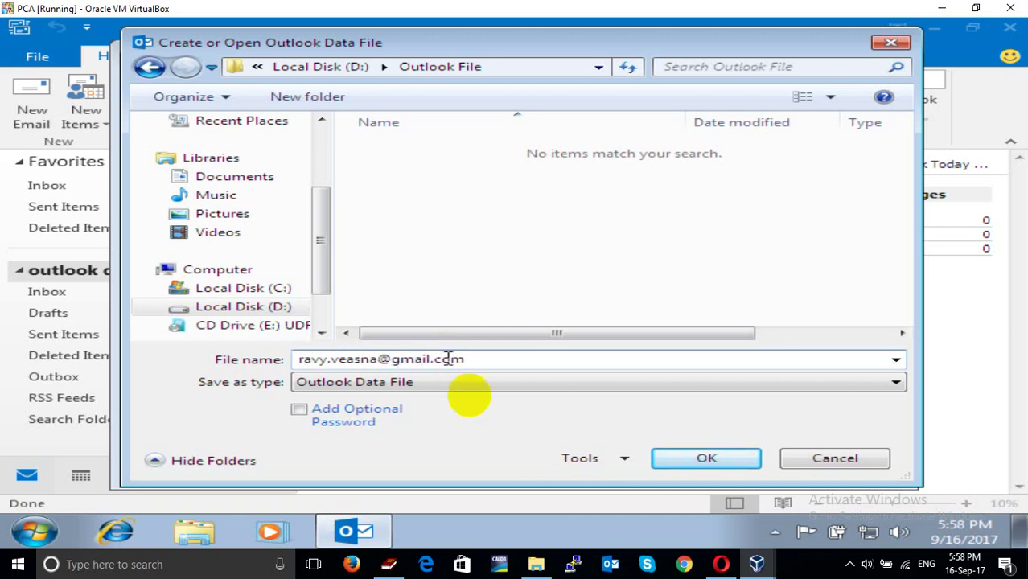
# Save the new .pst data file in D:\Outlook File and close Account Settings
pyautogui.moveTo(500, 359); pyautogui.dragTo(272, 359)
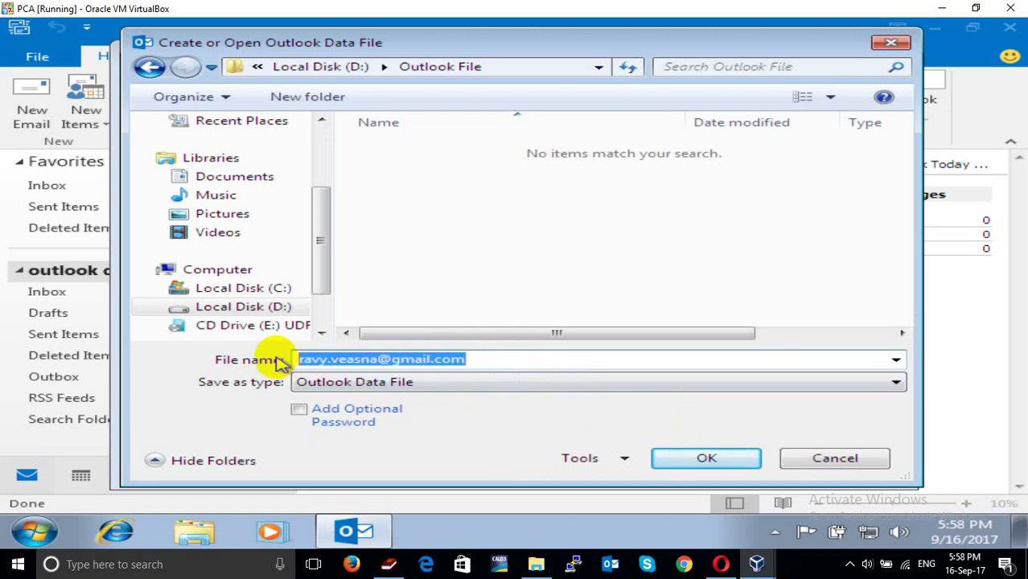
pyautogui.click(708, 458)
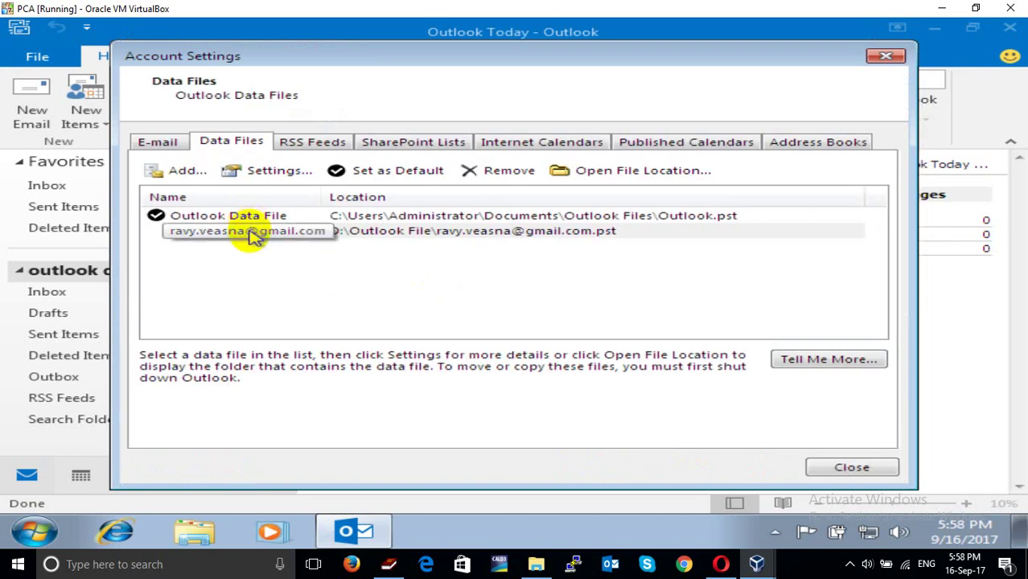
pyautogui.click(839, 470)
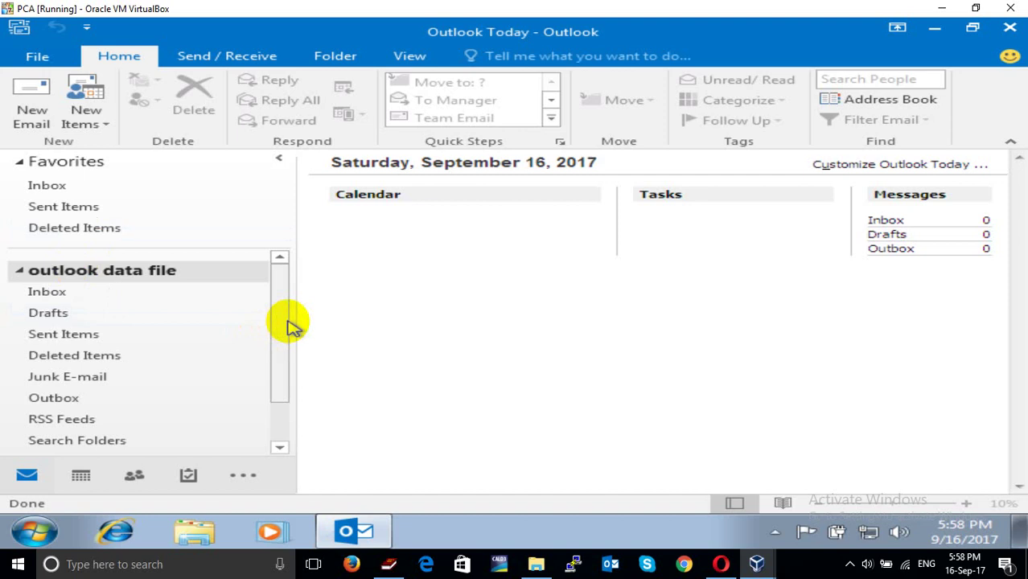
# Restore the Outlook window down to a smaller size
pyautogui.moveTo(289, 323); pyautogui.dragTo(286, 398)
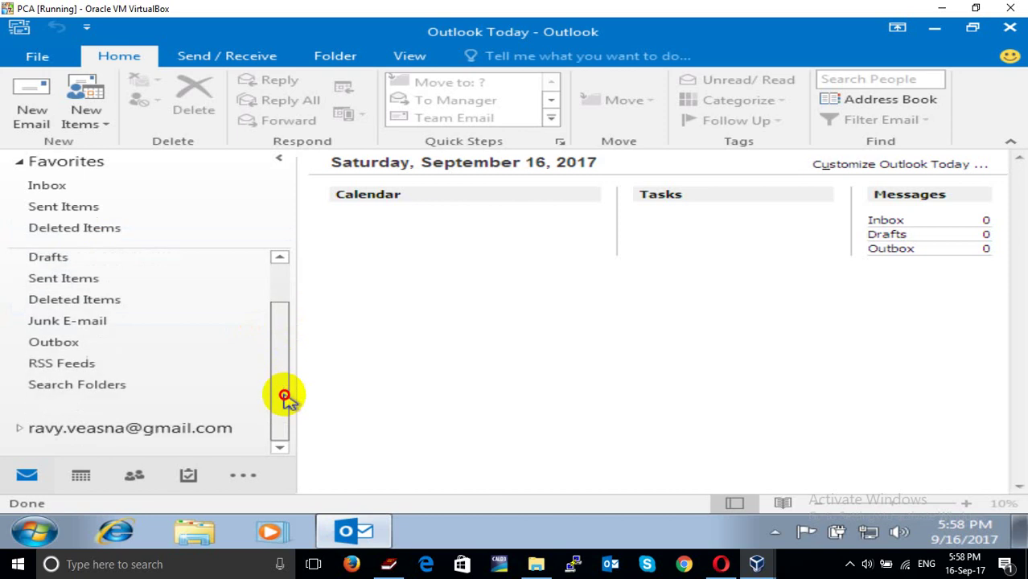
pyautogui.click(274, 306)
pyautogui.moveTo(274, 305); pyautogui.dragTo(275, 287)
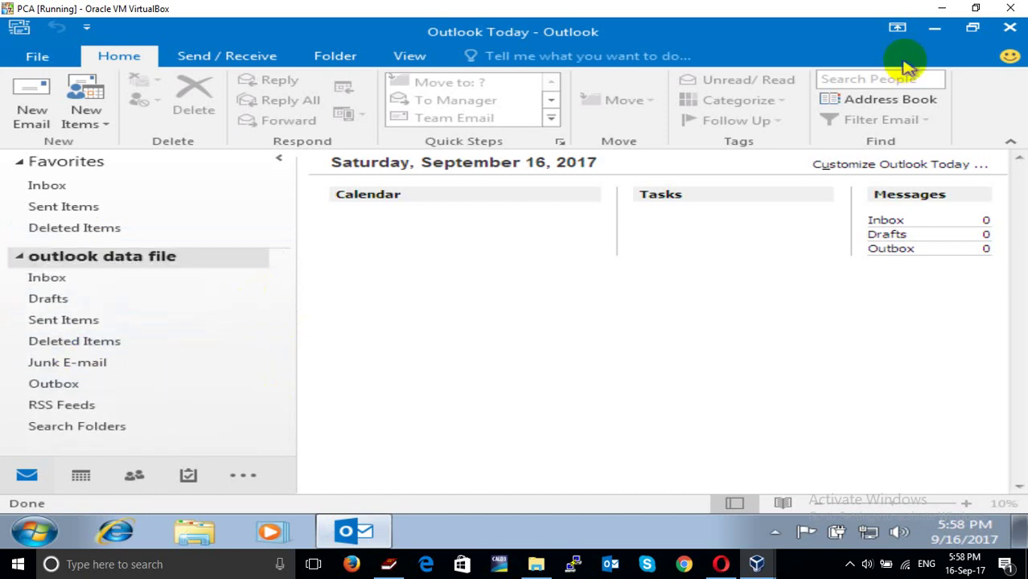
pyautogui.click(973, 28)
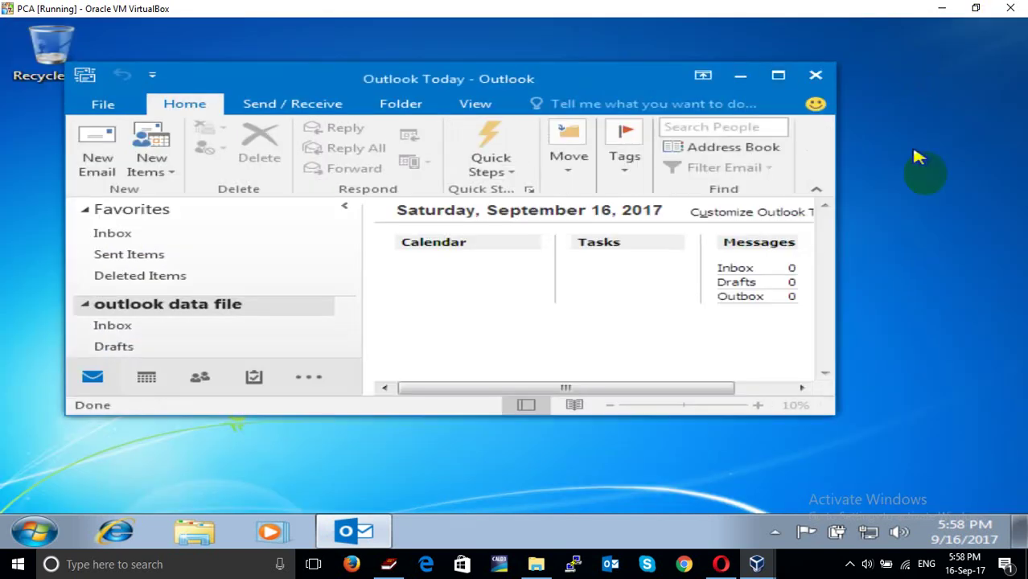
# Set the screen resolution to 1024 × 768 from the desktop menu and keep the change
pyautogui.rightClick(940, 230)
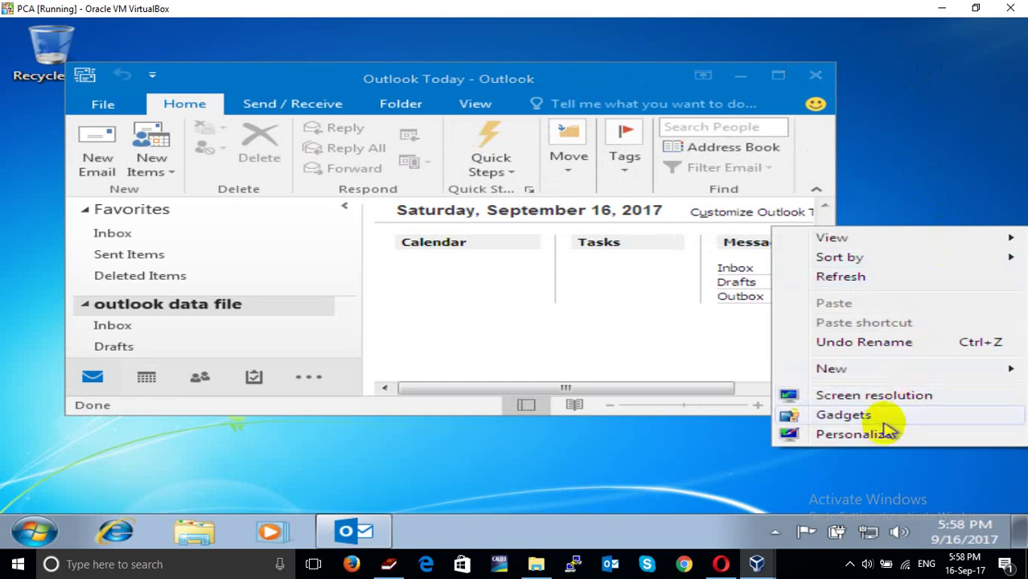
pyautogui.click(886, 395)
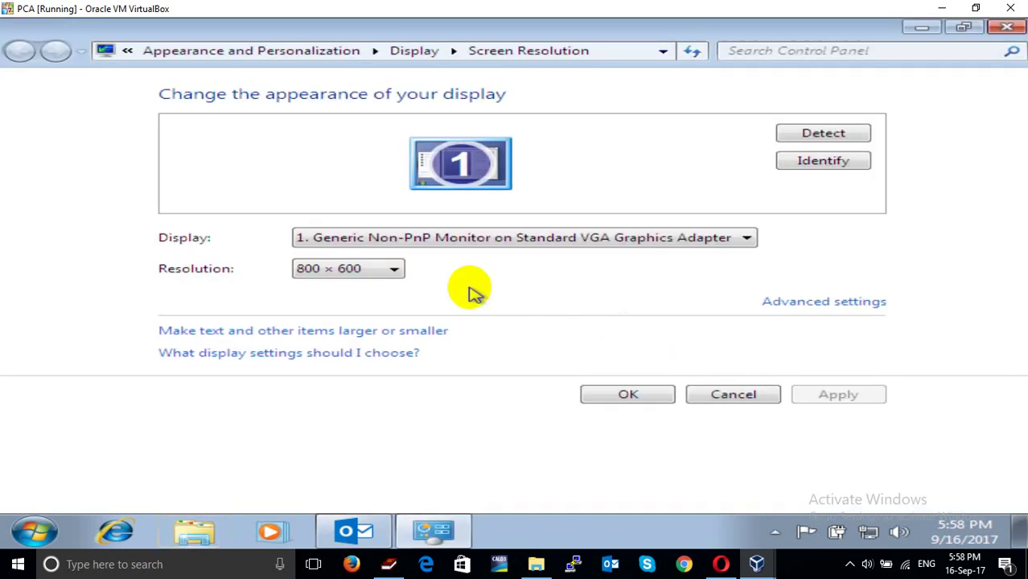
pyautogui.click(394, 268)
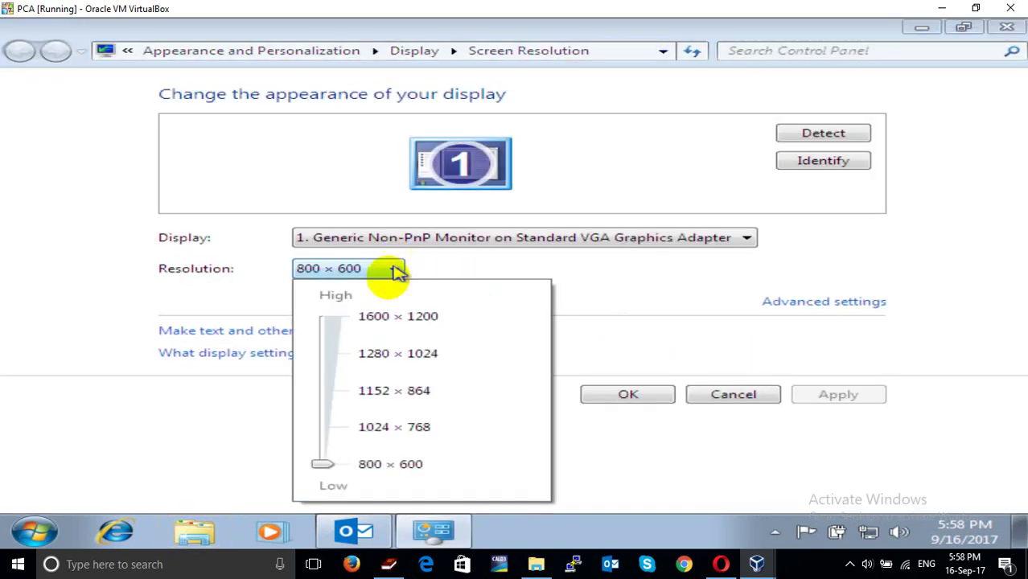
pyautogui.click(332, 426)
pyautogui.click(630, 402)
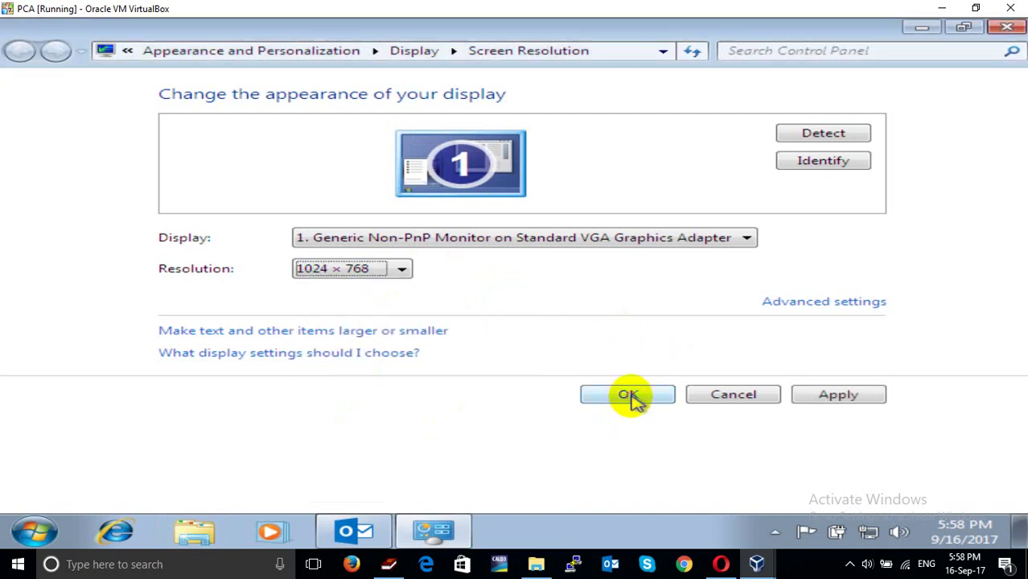
pyautogui.click(630, 402)
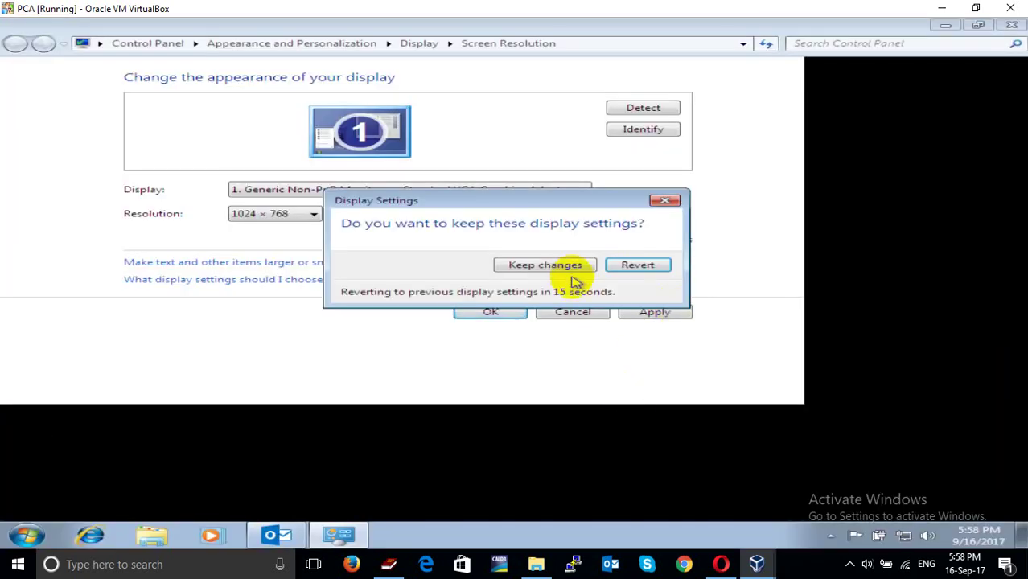
pyautogui.click(573, 268)
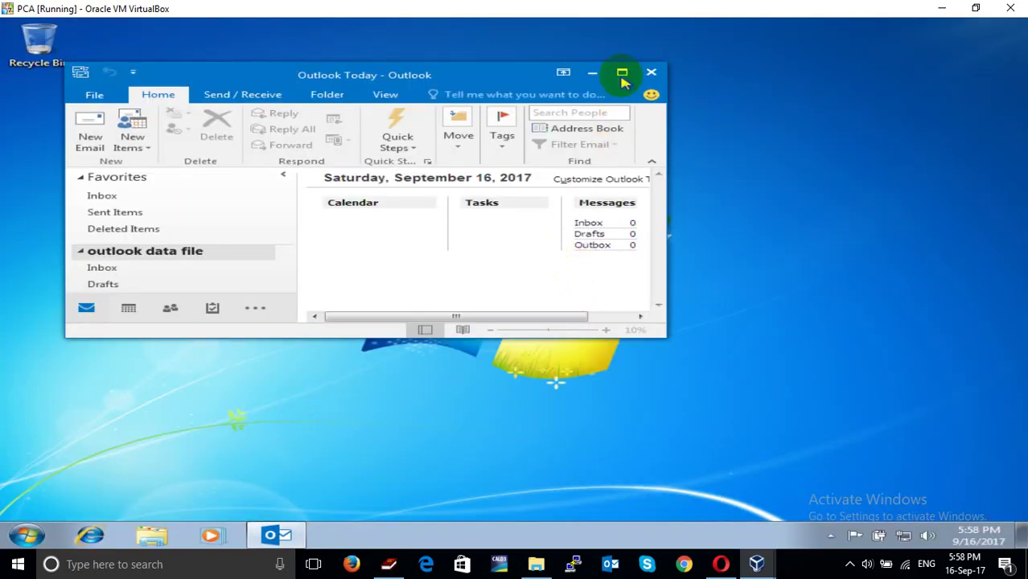
# Maximize Outlook, expand the Gmail account's folders, and show the Account Information page
pyautogui.click(622, 74)
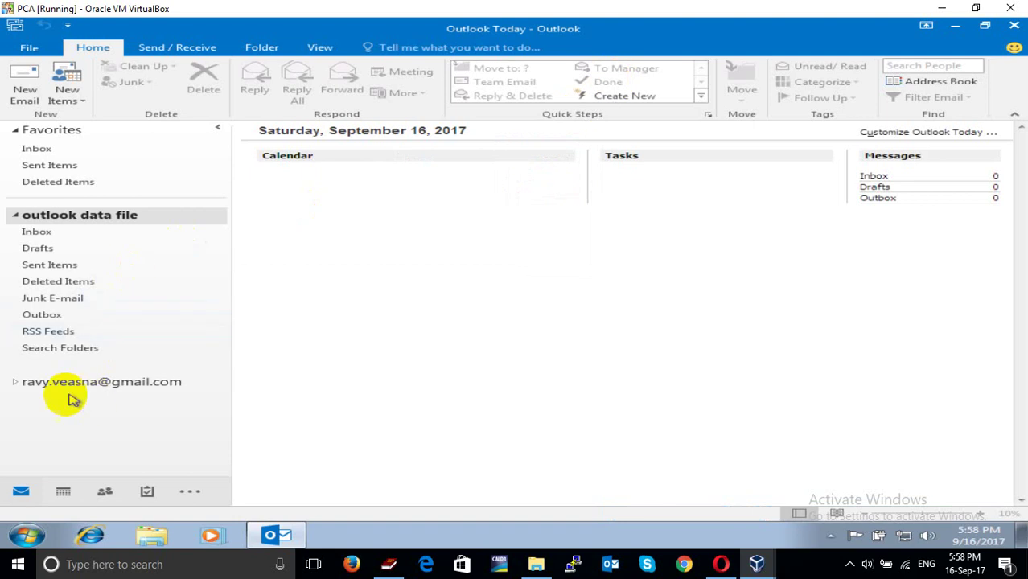
pyautogui.click(16, 382)
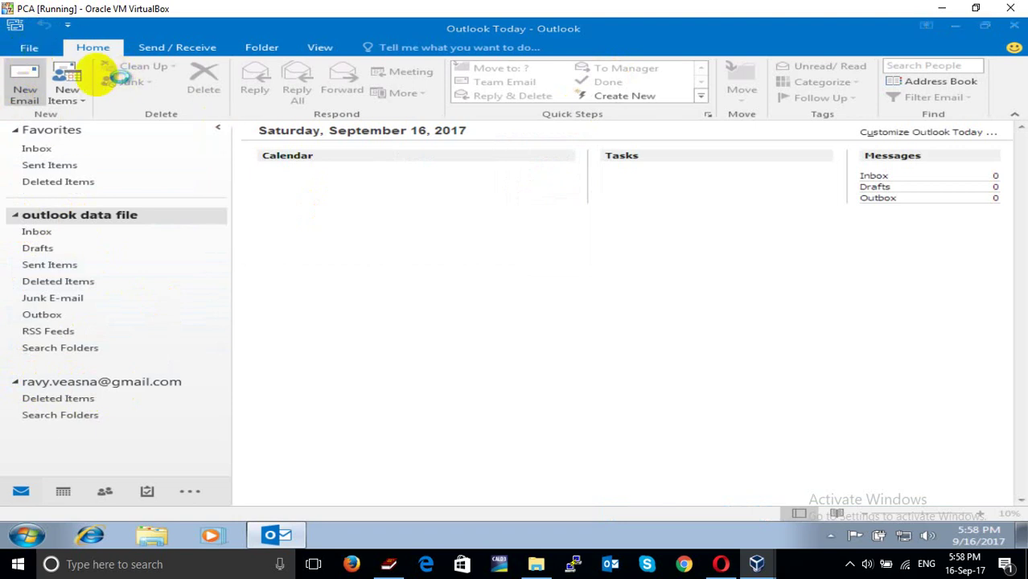
pyautogui.click(25, 80)
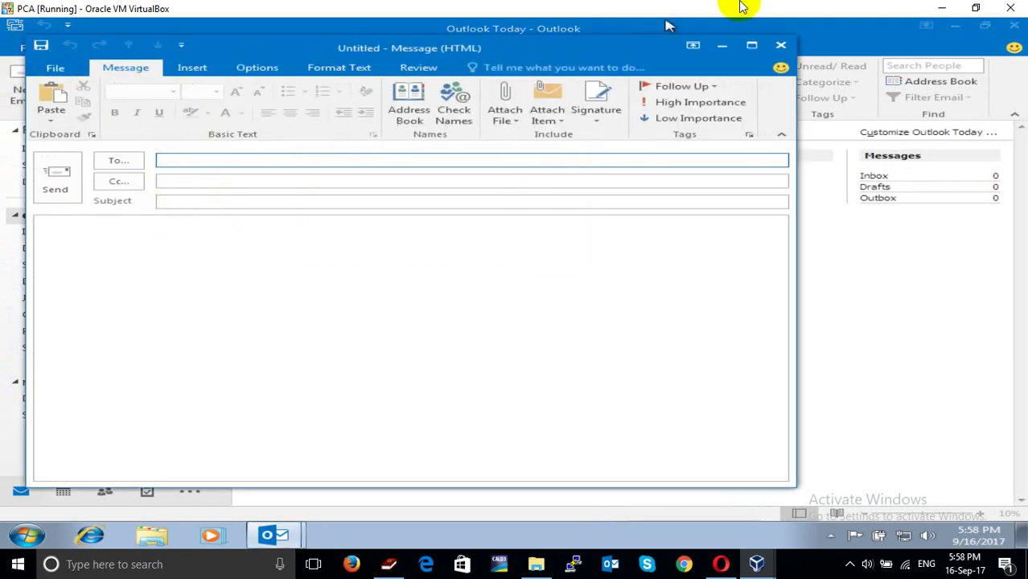
pyautogui.click(781, 46)
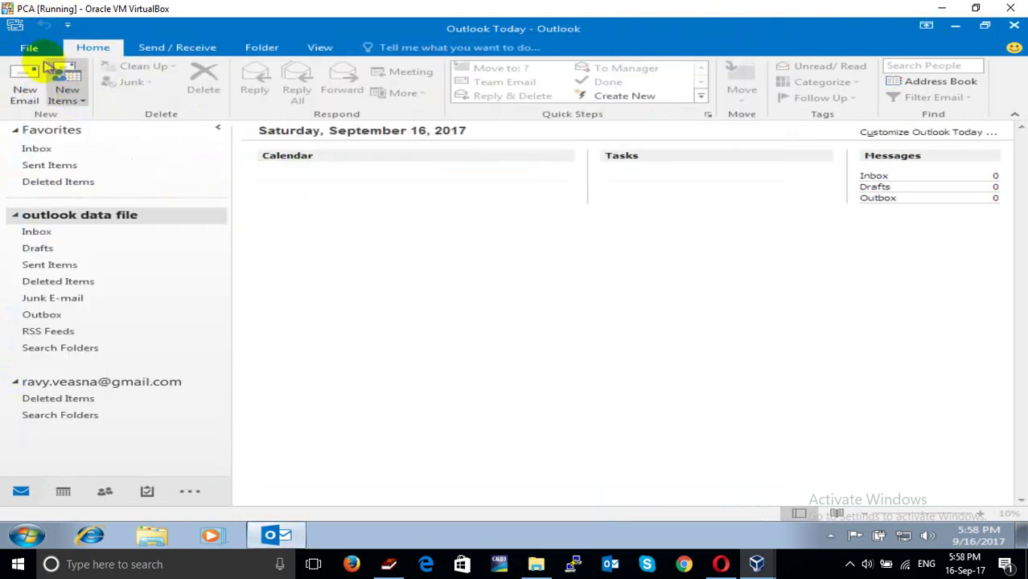
pyautogui.click(25, 47)
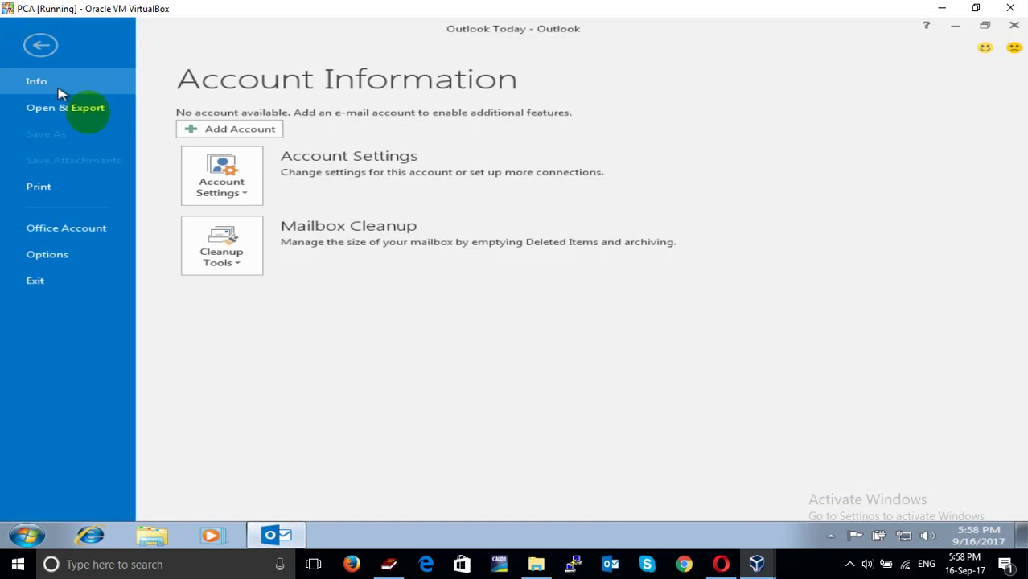
# Make the Gmail .pst on drive D: the default data file, confirming the delivery change
pyautogui.click(215, 167)
pyautogui.click(239, 219)
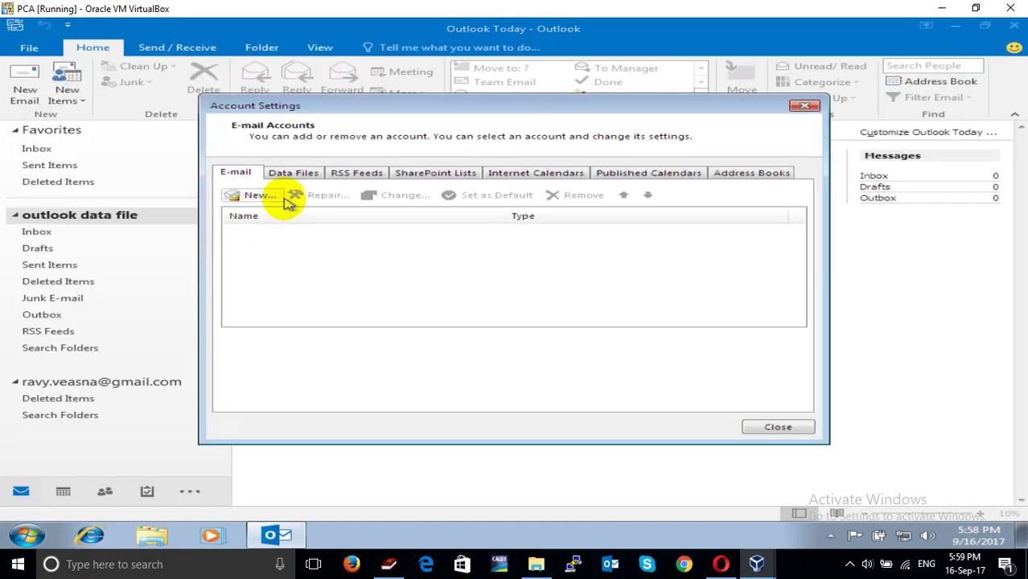
pyautogui.click(294, 174)
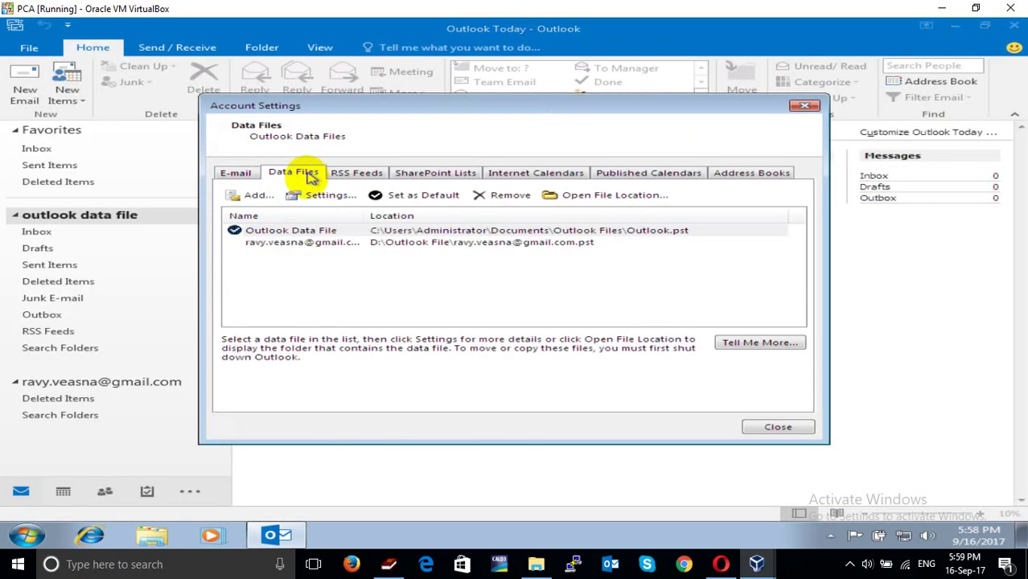
pyautogui.click(288, 242)
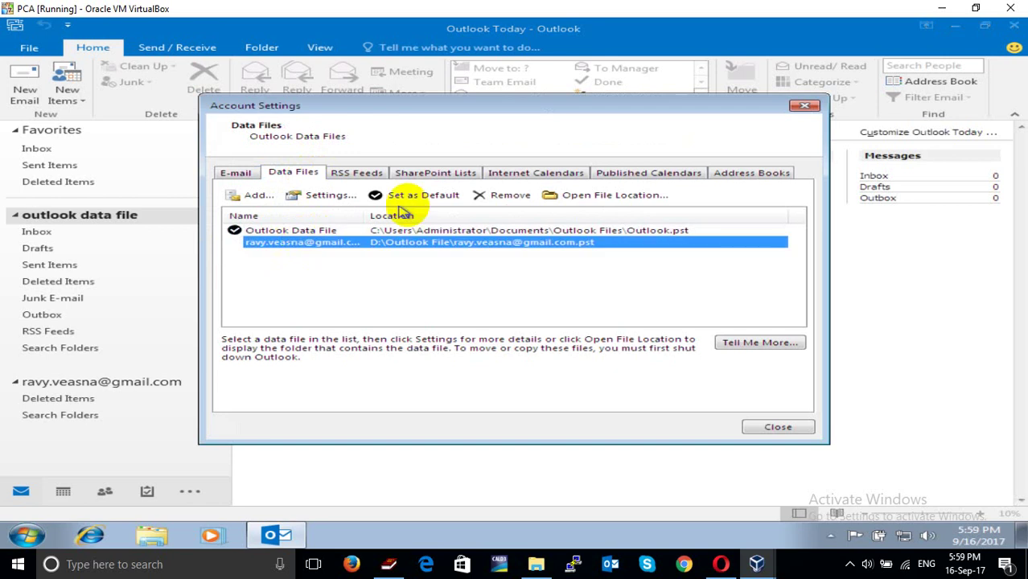
pyautogui.click(439, 198)
pyautogui.click(612, 342)
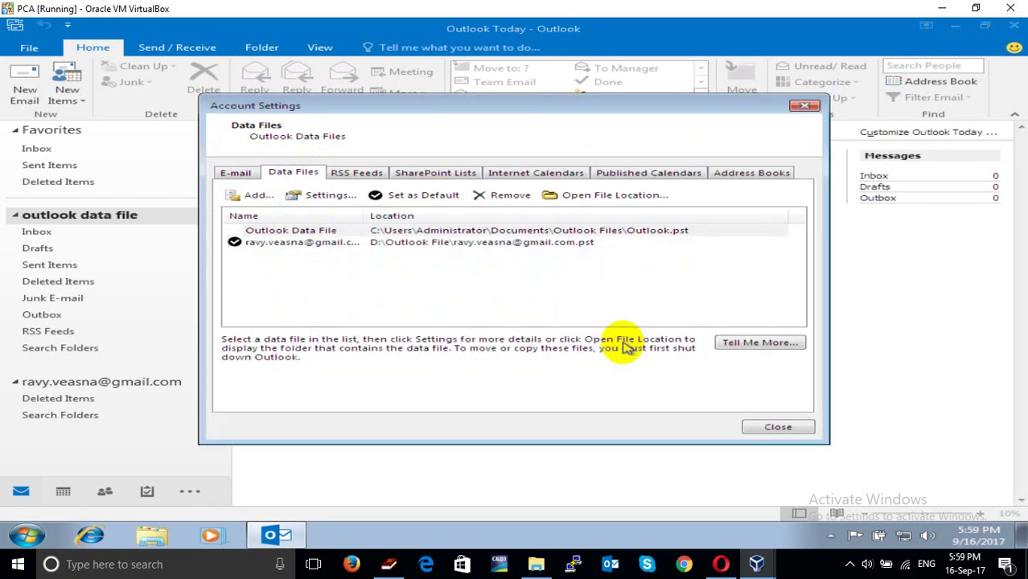
pyautogui.click(329, 232)
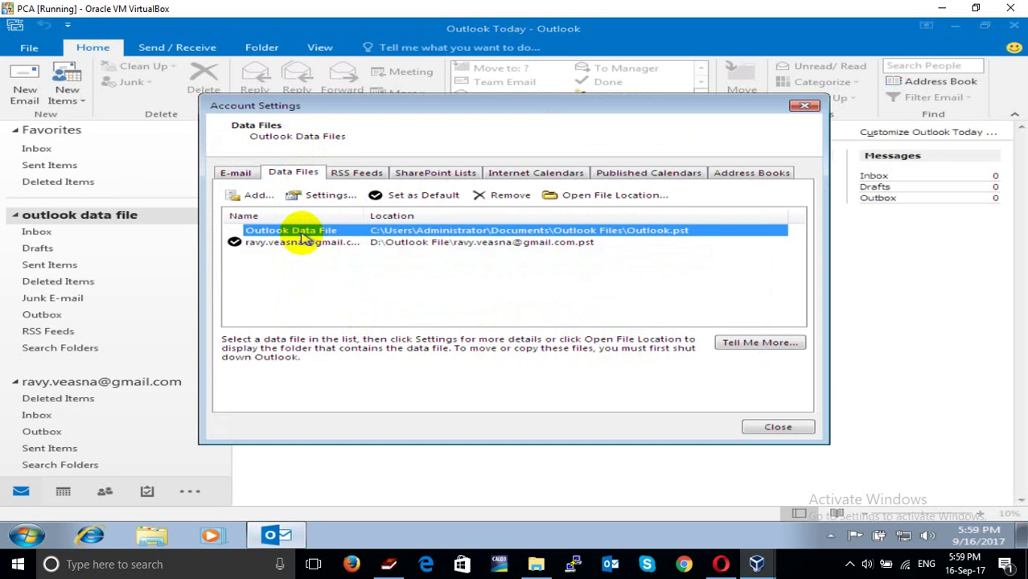
pyautogui.click(764, 430)
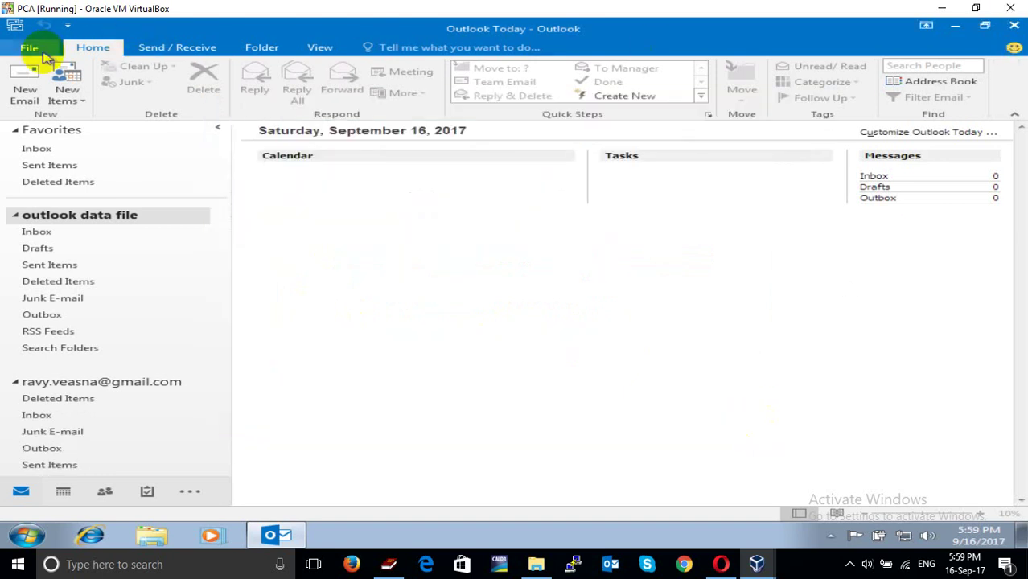
# Try removing the original Outlook Data File, dismiss the cannot-delete warning, and close Account Settings
pyautogui.click(35, 50)
pyautogui.click(243, 199)
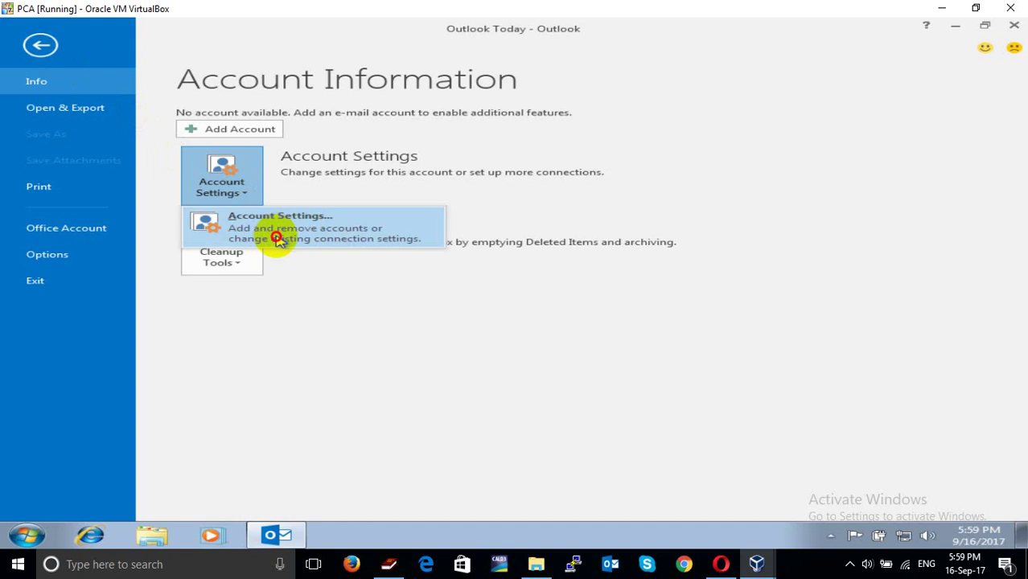
pyautogui.click(278, 239)
pyautogui.click(296, 173)
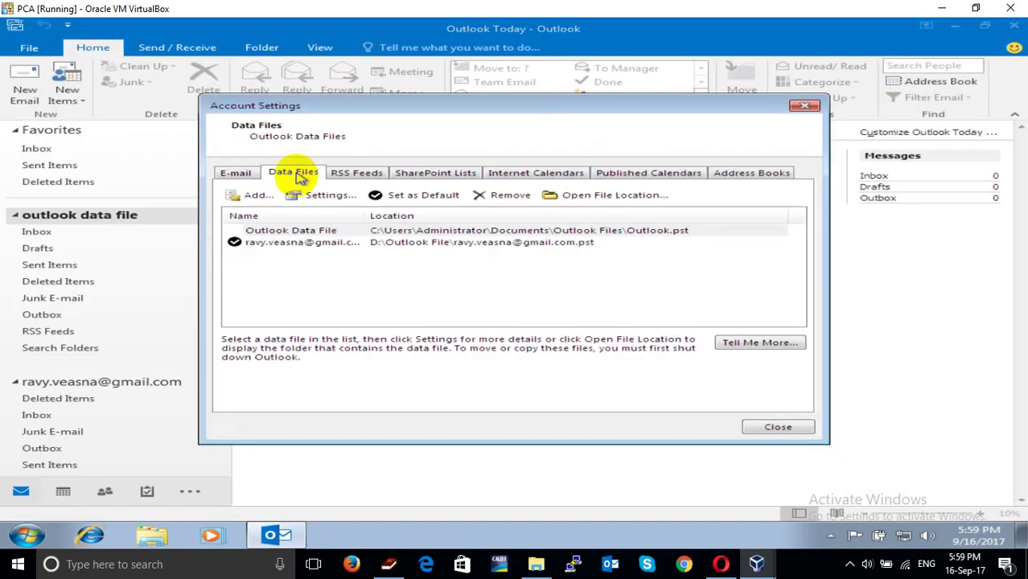
pyautogui.click(281, 230)
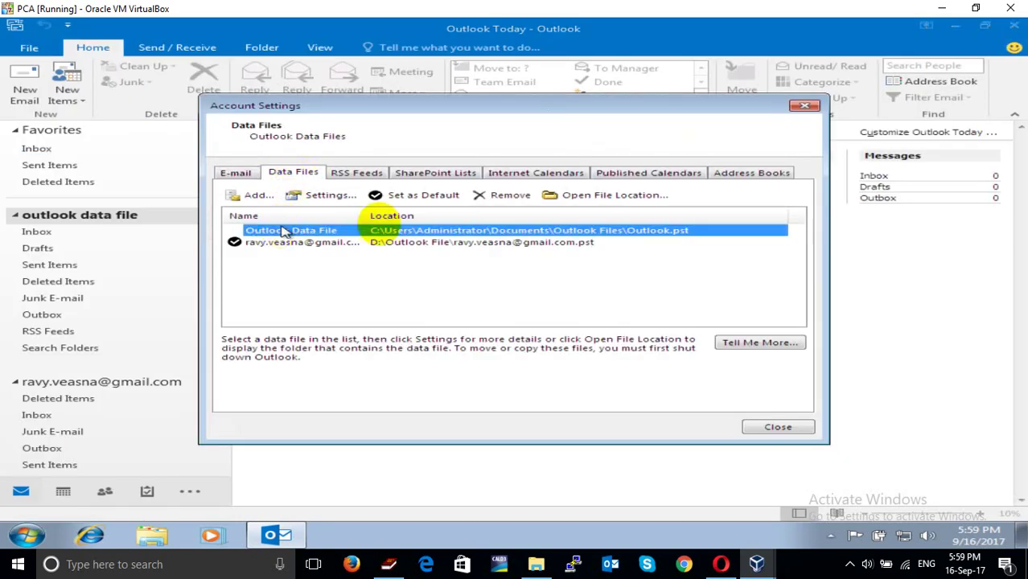
pyautogui.click(512, 195)
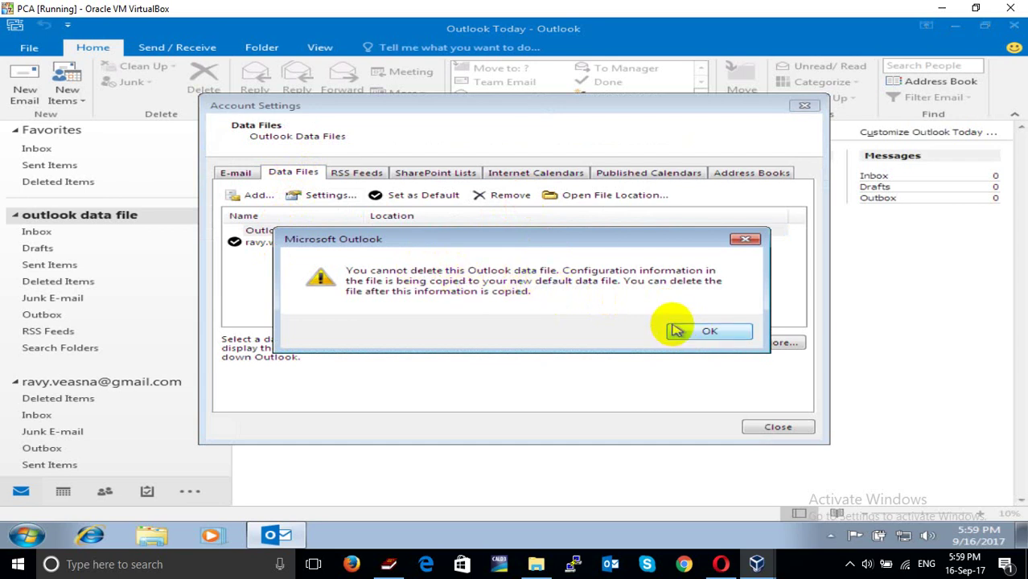
pyautogui.click(674, 330)
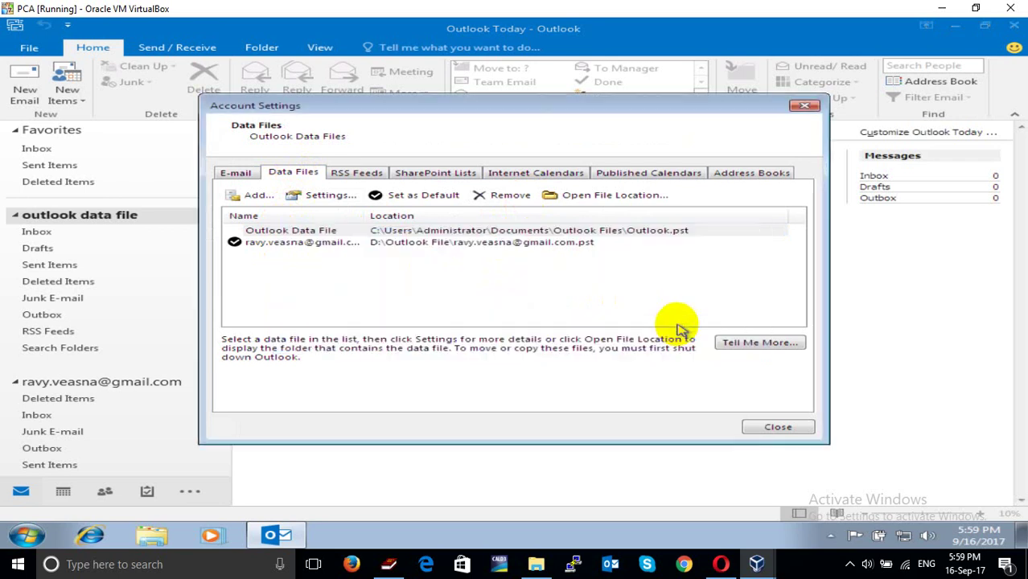
pyautogui.click(768, 426)
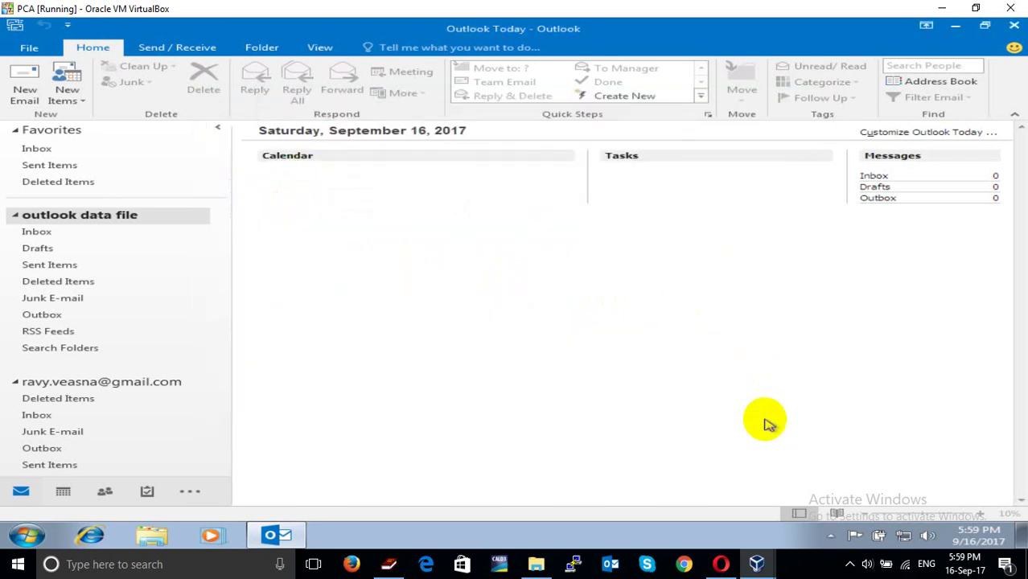
# Restart Outlook and remove the original Outlook Data File from the Data Files list
pyautogui.click(1015, 26)
pyautogui.click(275, 537)
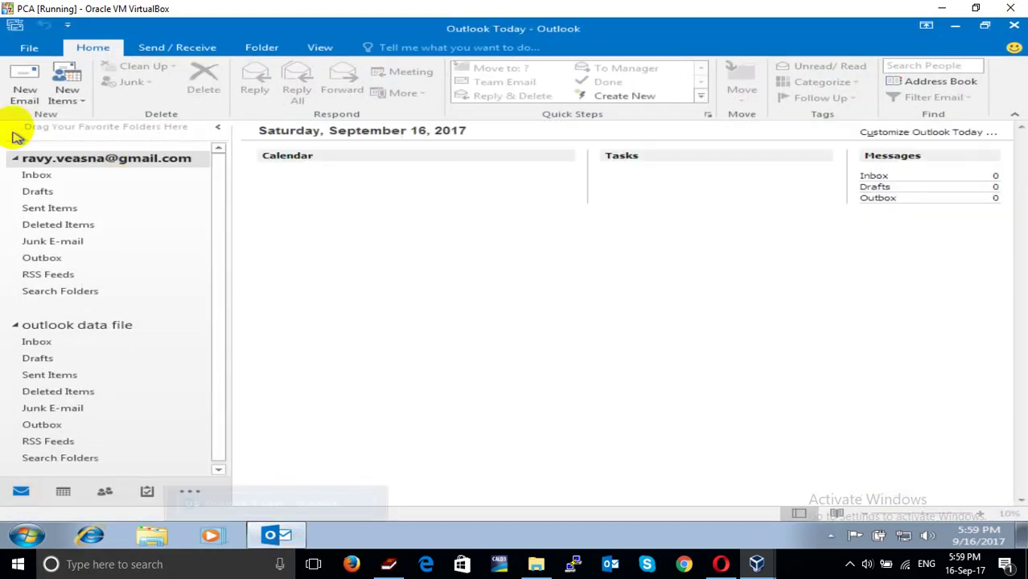
pyautogui.click(20, 50)
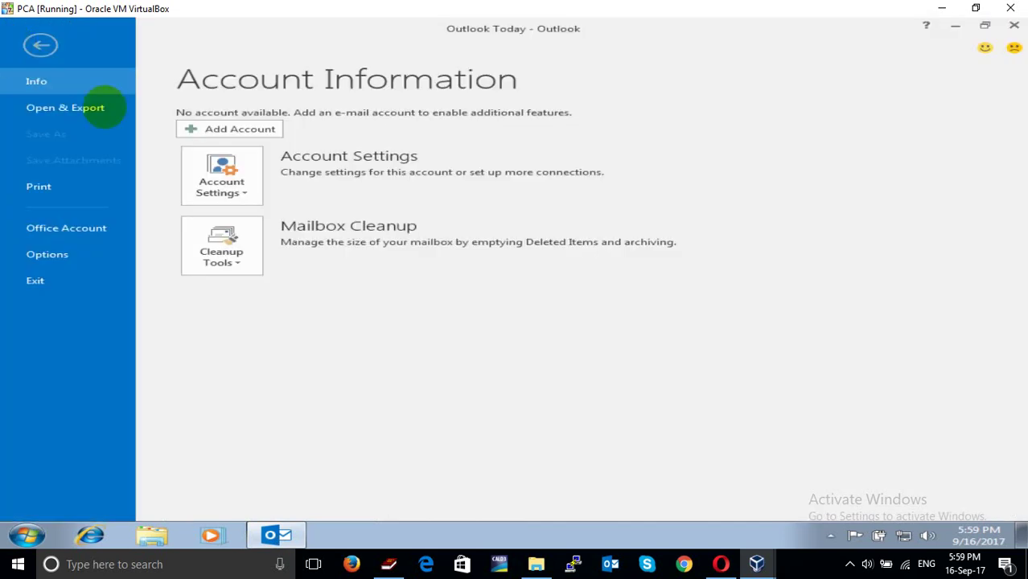
pyautogui.click(221, 193)
pyautogui.click(262, 218)
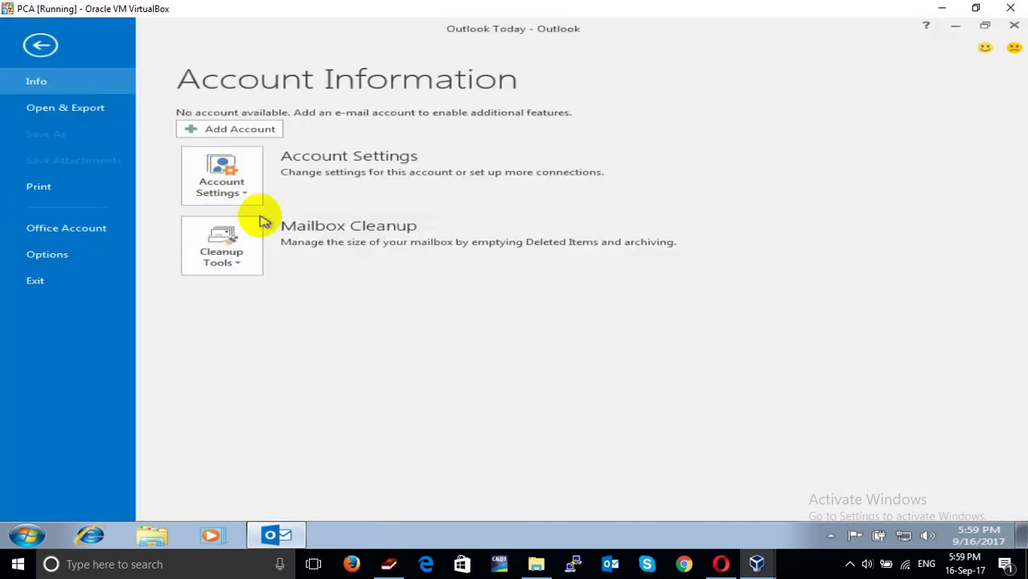
pyautogui.click(294, 172)
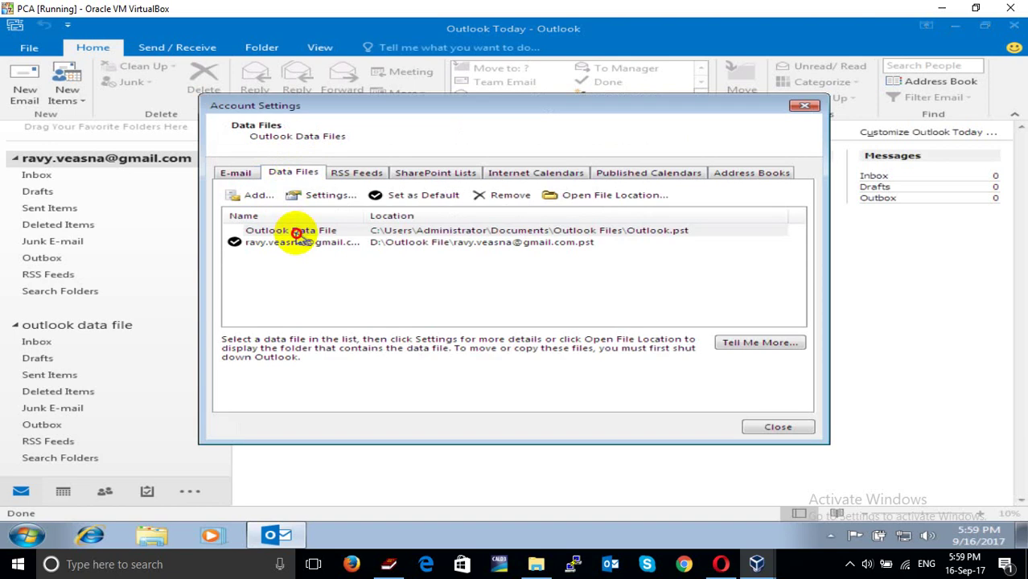
pyautogui.click(295, 230)
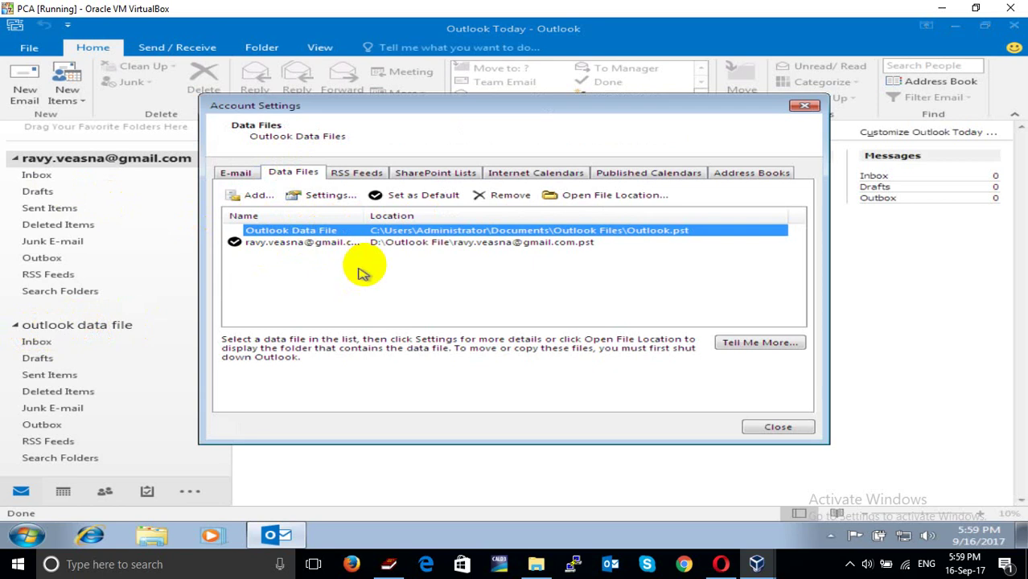
pyautogui.click(498, 201)
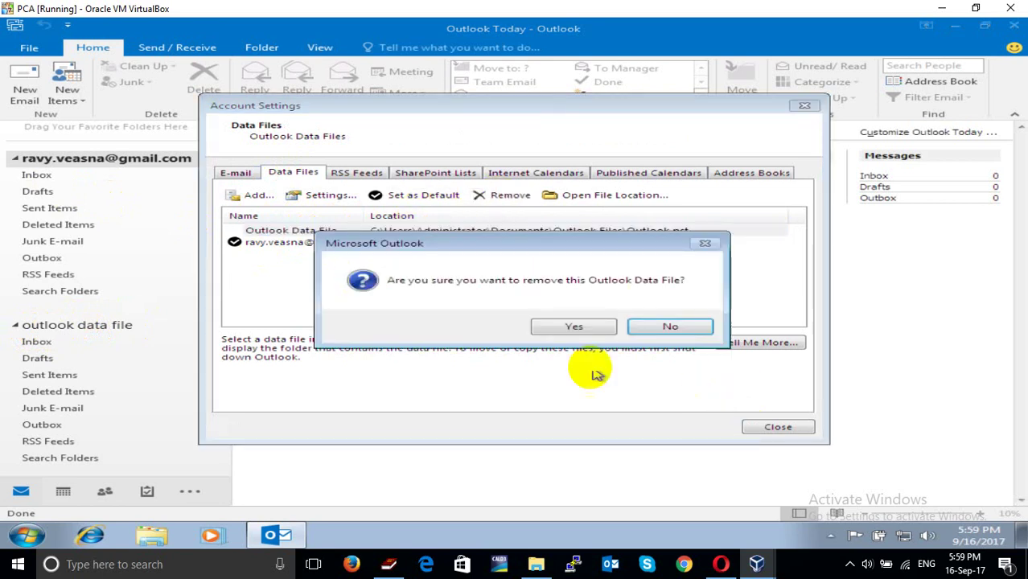
pyautogui.click(566, 330)
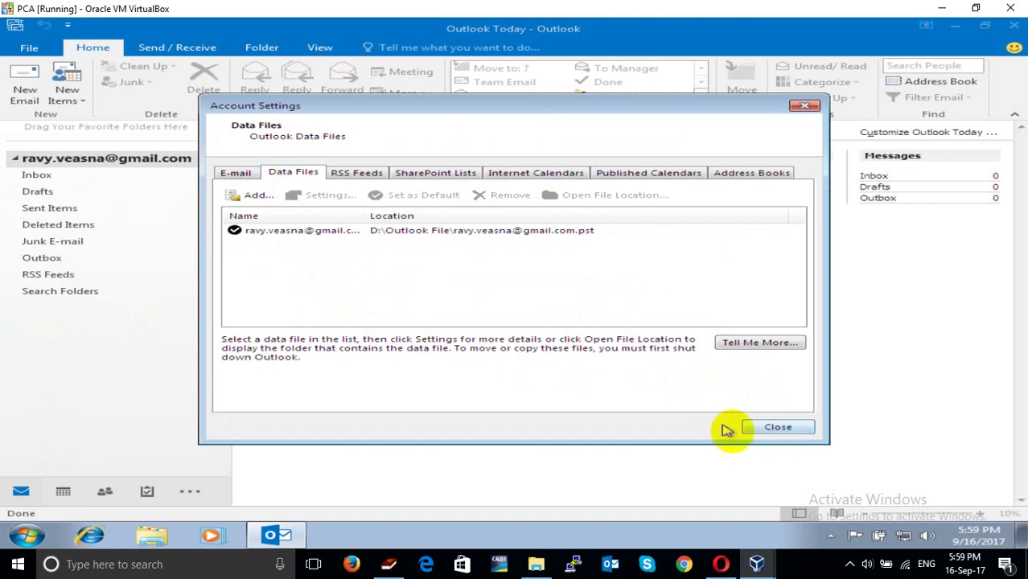
# Start a new e-mail account with manual setup and enter the account holder's full name
pyautogui.click(233, 174)
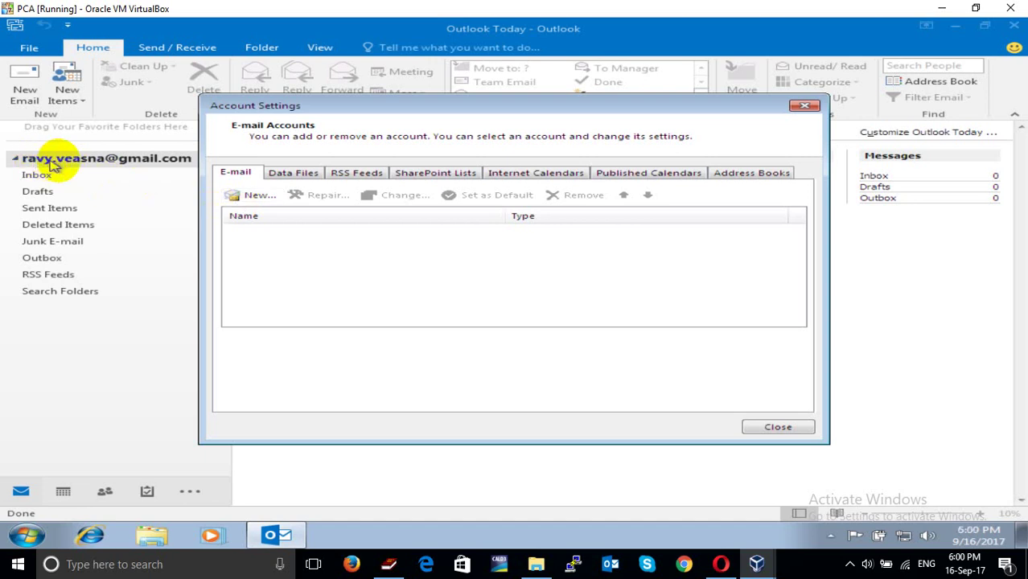
pyautogui.click(243, 197)
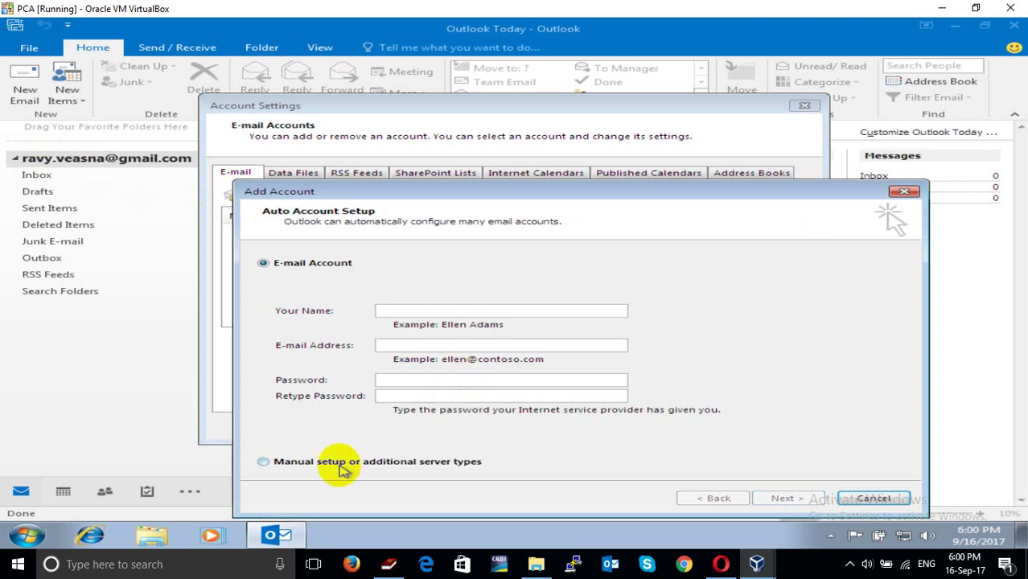
pyautogui.click(339, 465)
pyautogui.click(780, 500)
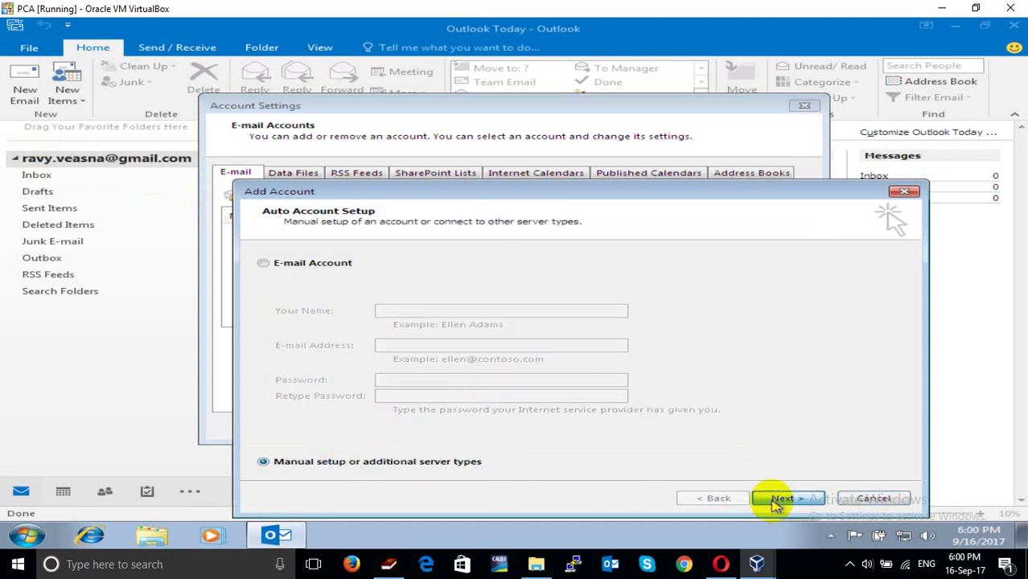
pyautogui.click(776, 499)
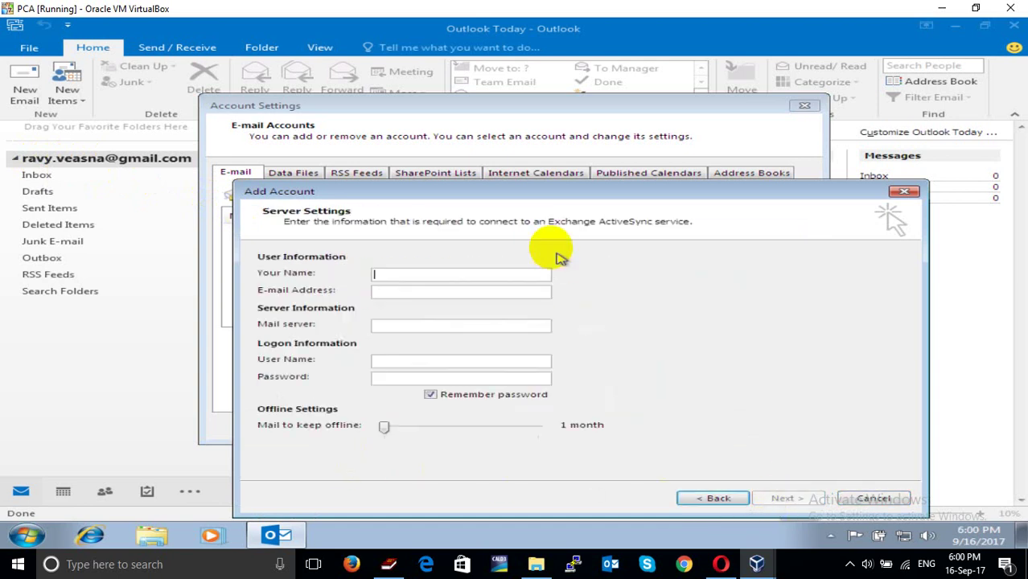
pyautogui.moveTo(524, 191); pyautogui.dragTo(456, 98)
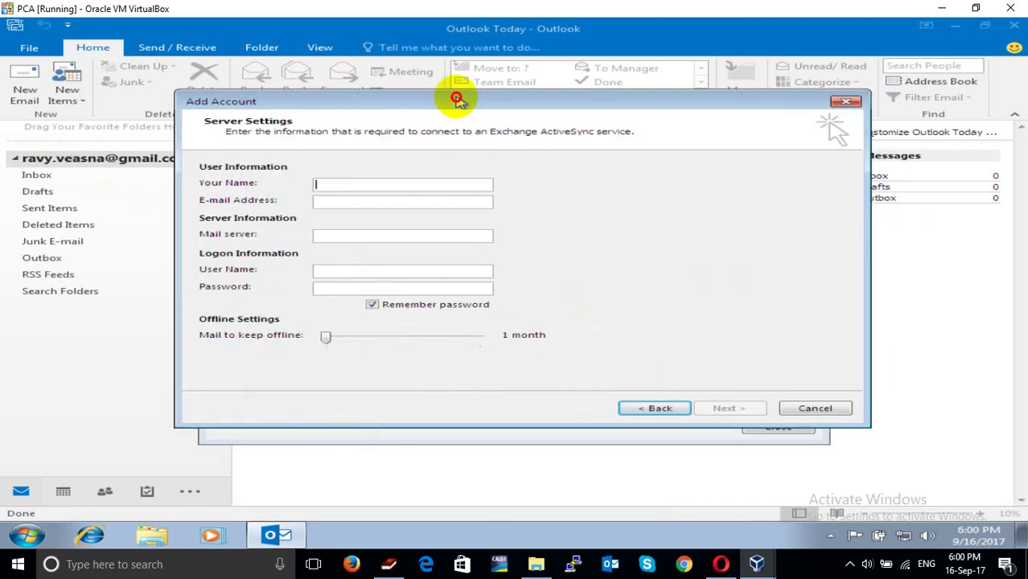
pyautogui.click(367, 185)
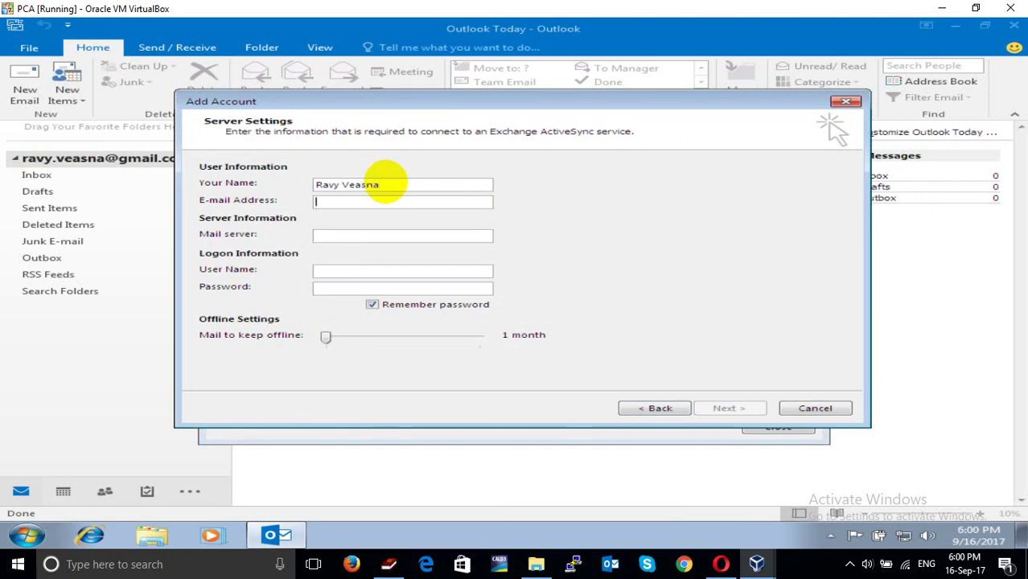
pyautogui.hotkey('ctrl', 'v')
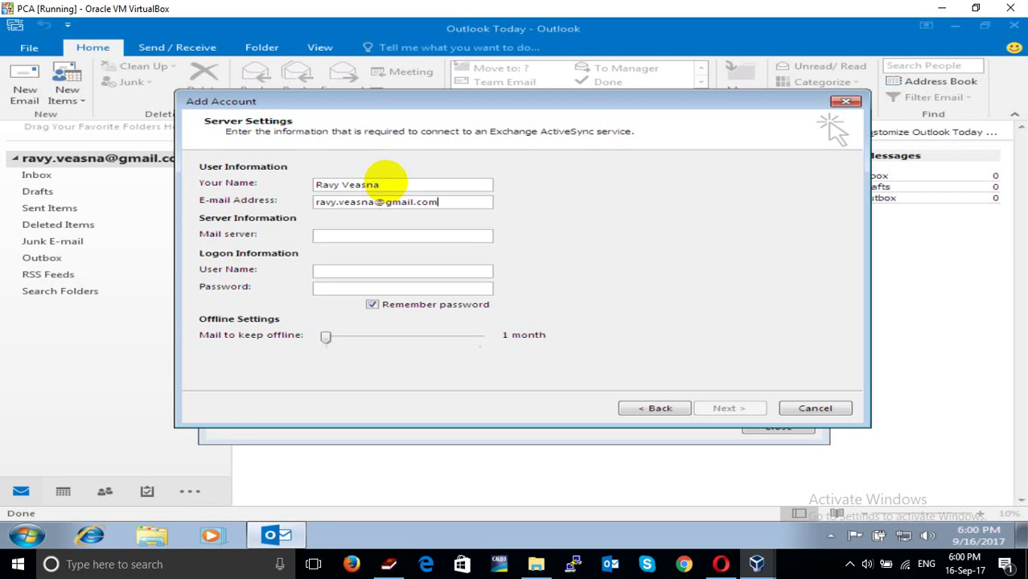
# Go back to Choose Service, select POP or IMAP, and continue to its settings page
pyautogui.click(642, 407)
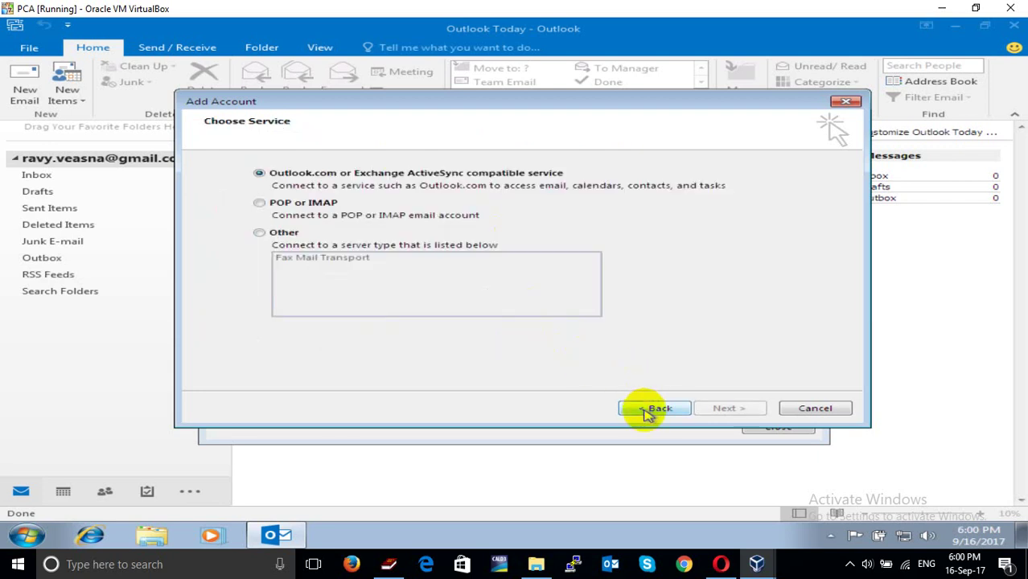
pyautogui.click(310, 206)
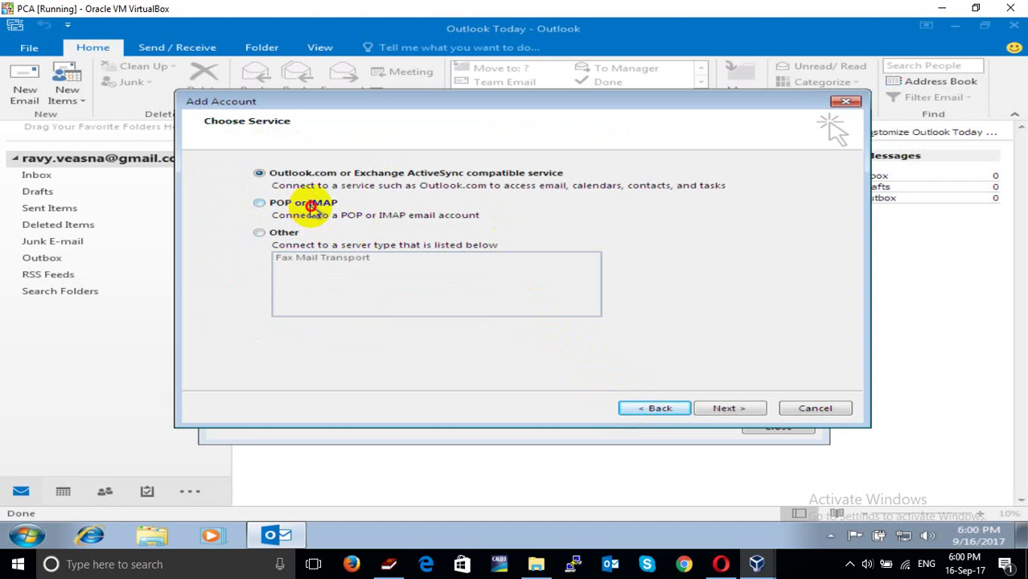
pyautogui.click(659, 407)
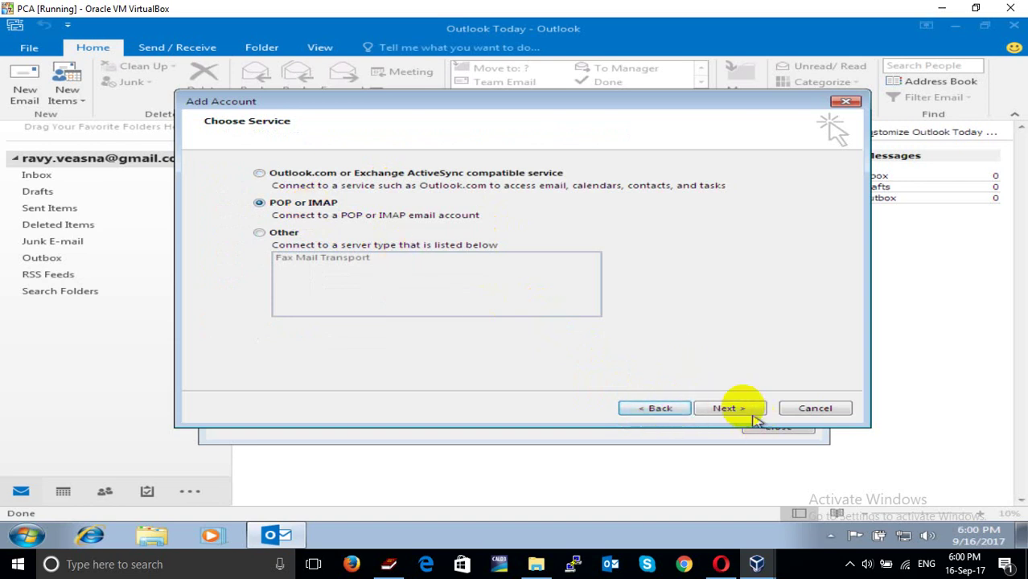
pyautogui.click(729, 409)
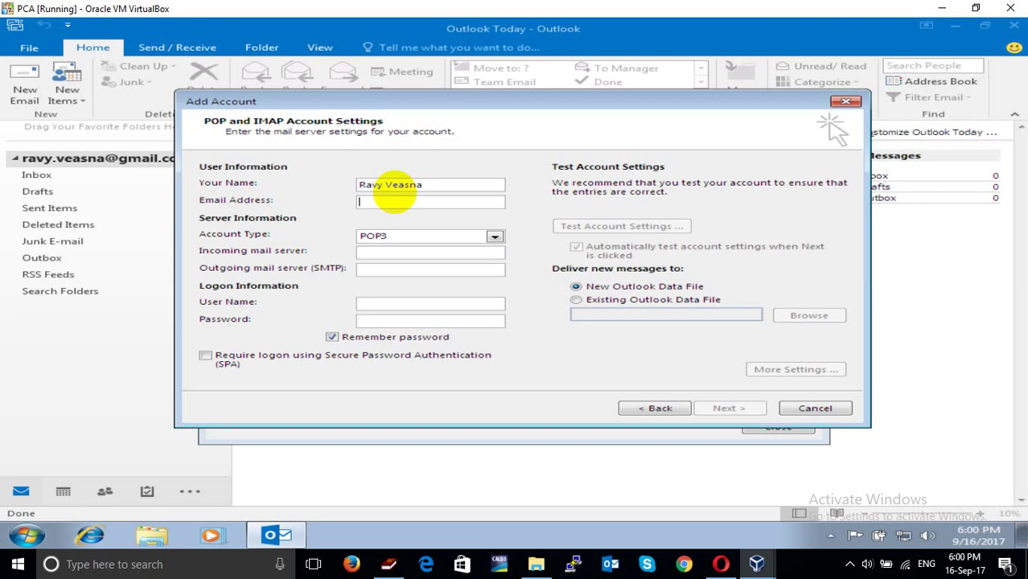
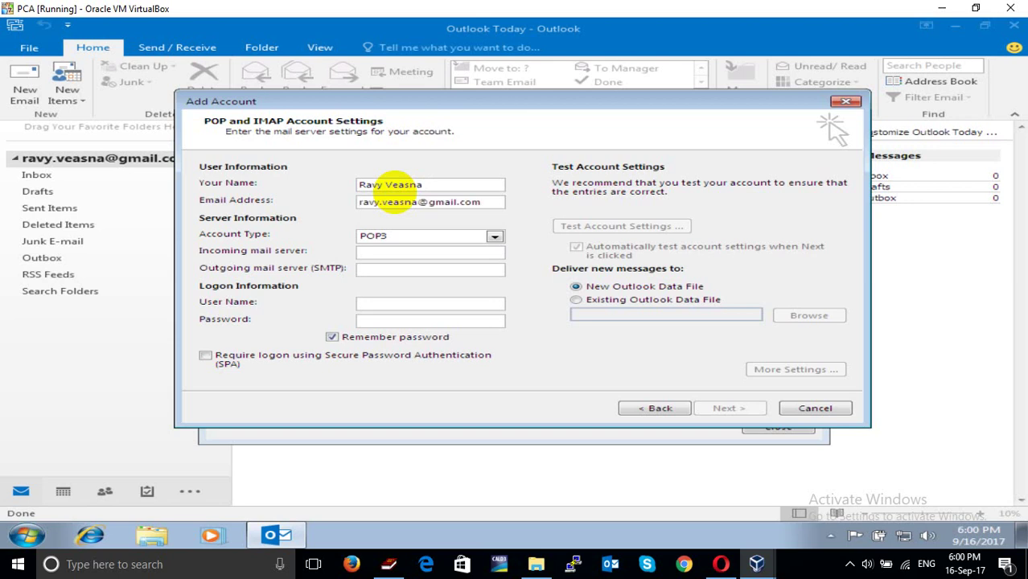
# Enter the Gmail address as the e-mail address so the user name auto-fills to match
pyautogui.press('Tab')
pyautogui.press('Tab')
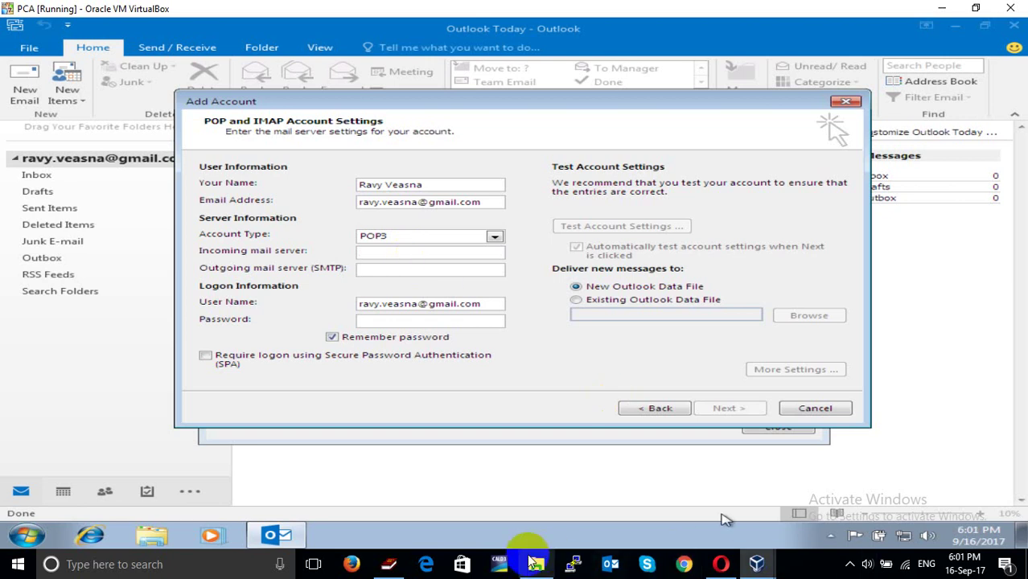
# Check Gmail's Forwarding and POP/IMAP settings and open the POP configuration instructions
pyautogui.click(721, 564)
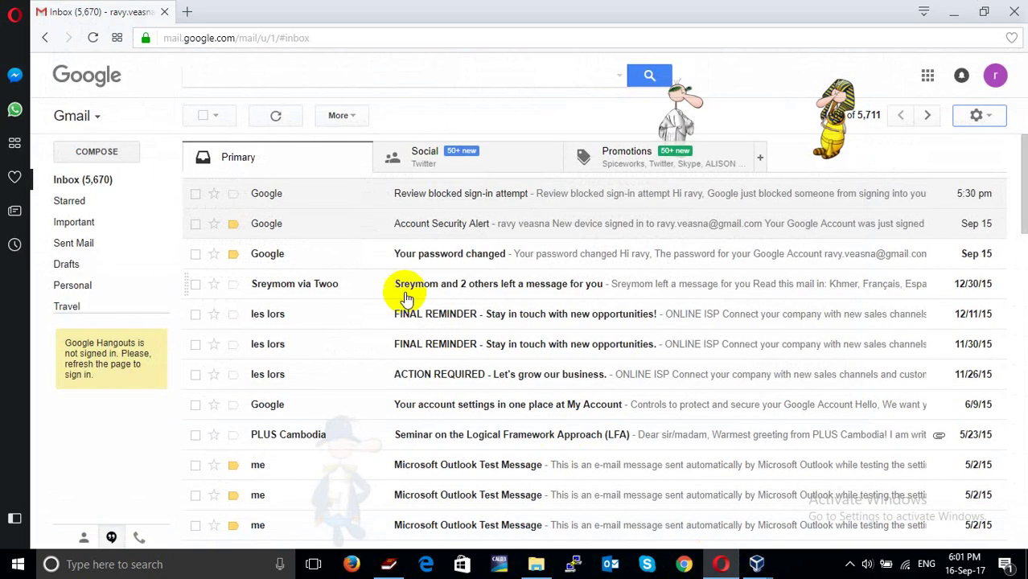
pyautogui.click(980, 116)
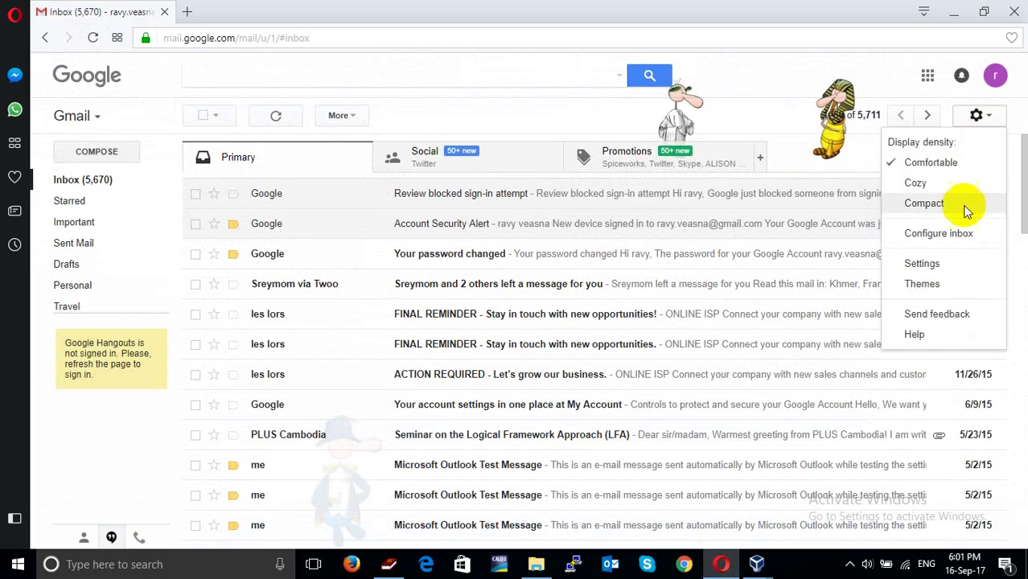
pyautogui.click(946, 263)
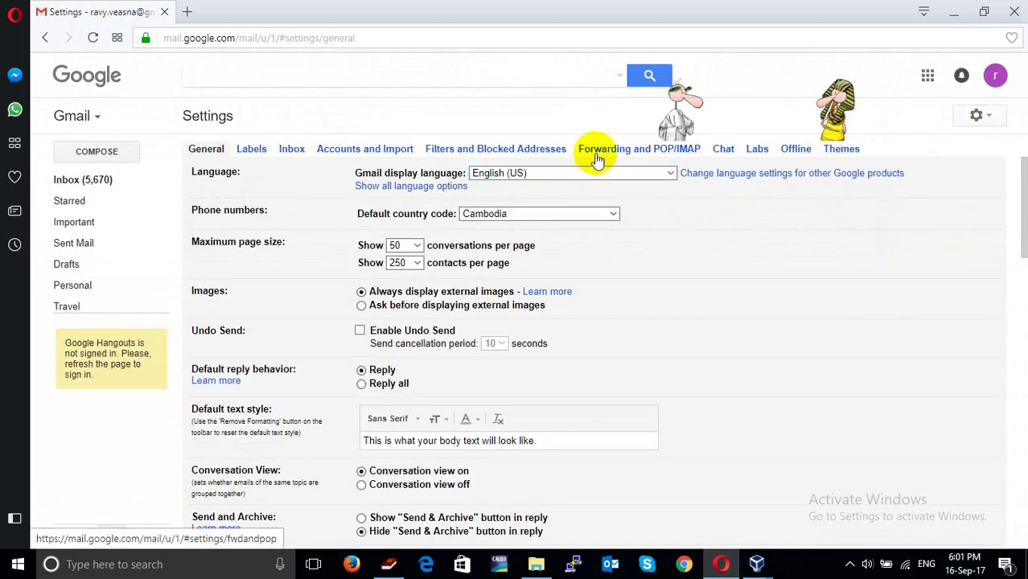
pyautogui.click(643, 148)
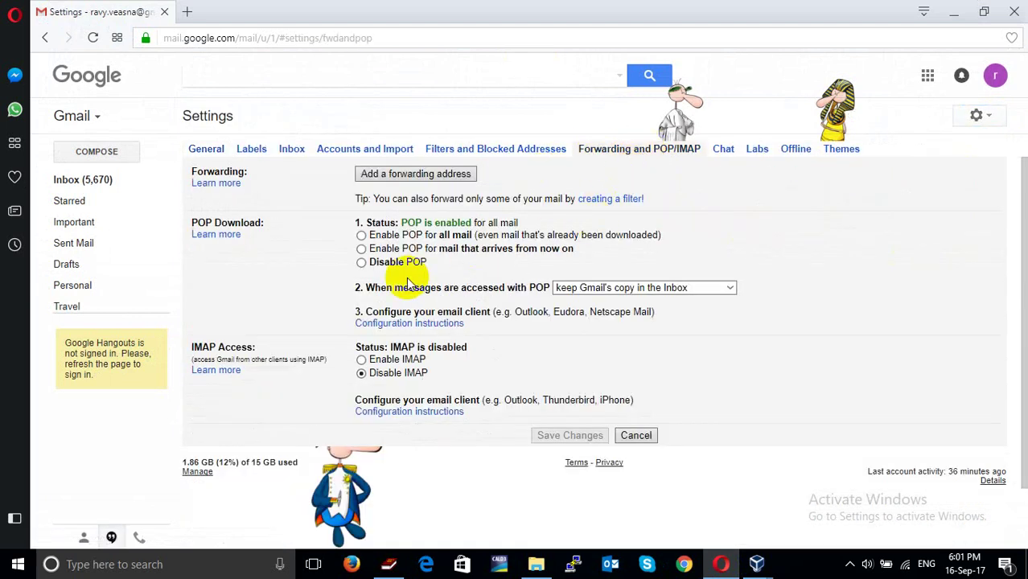
pyautogui.click(409, 326)
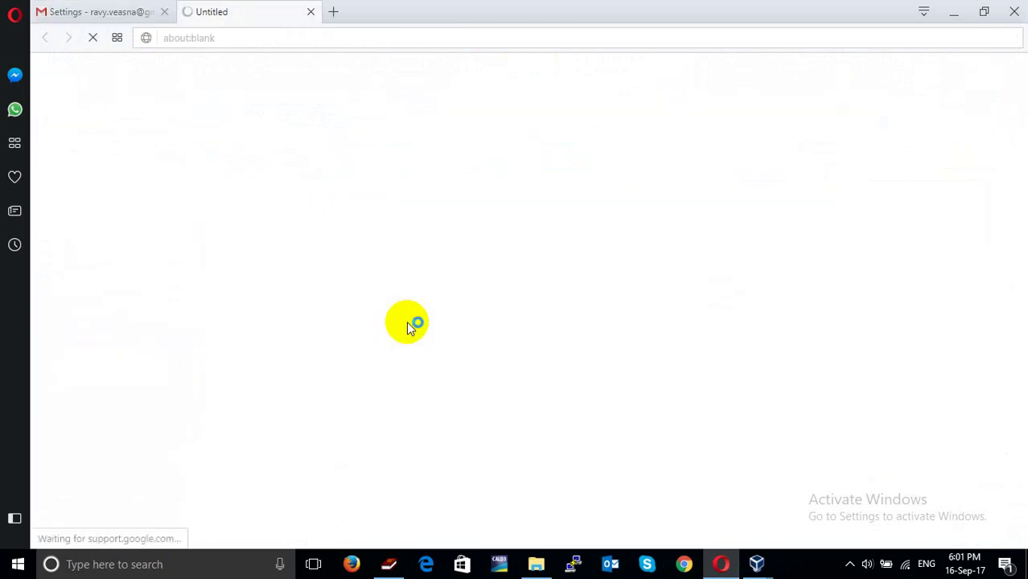
# Find Google's POP table and highlight incoming server pop.gmail.com on port 995
pyautogui.scroll(-1, 346, 314)
pyautogui.scroll(-4, 330, 332)
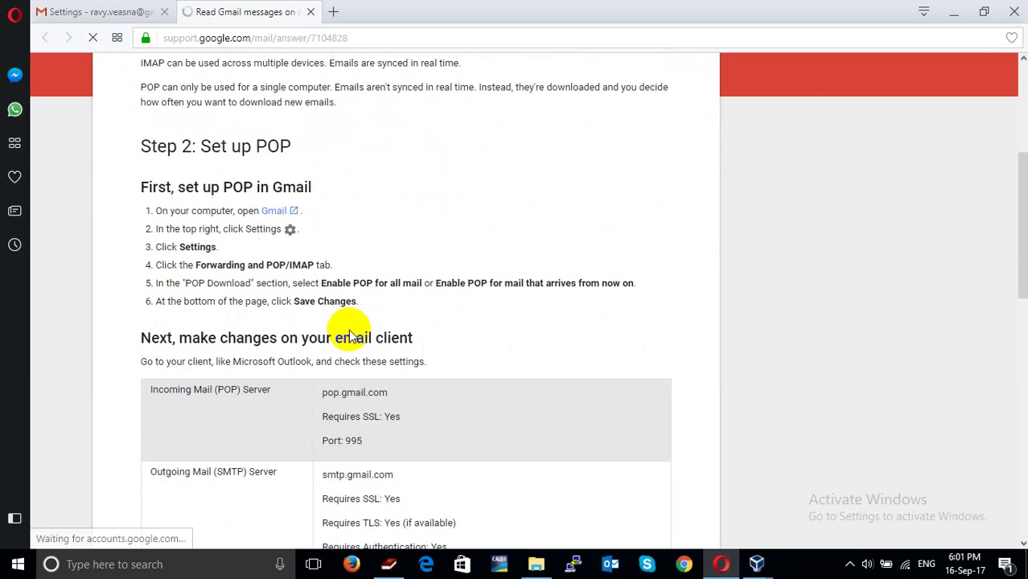
pyautogui.scroll(-1, 286, 306)
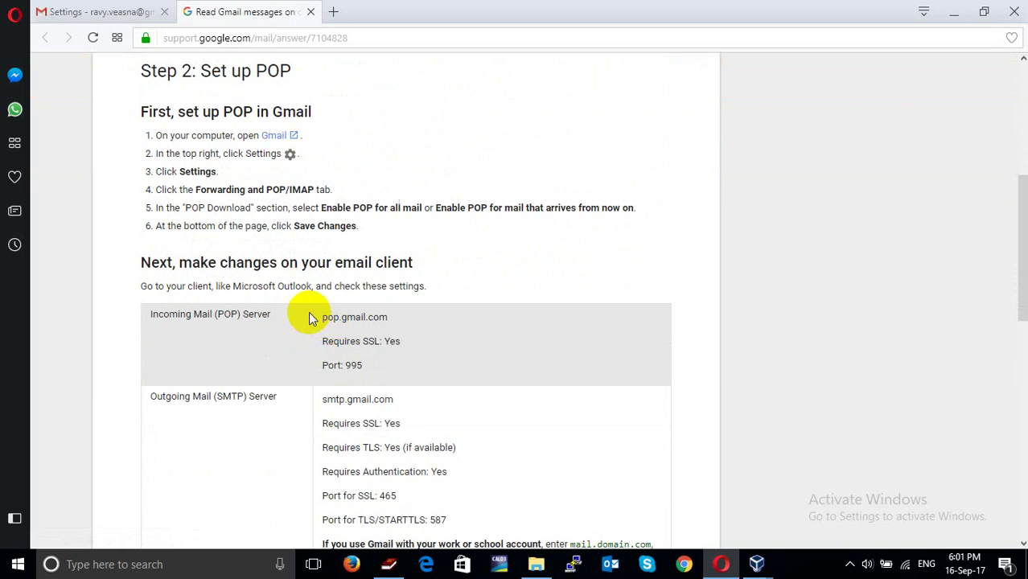
pyautogui.moveTo(307, 315); pyautogui.dragTo(389, 319)
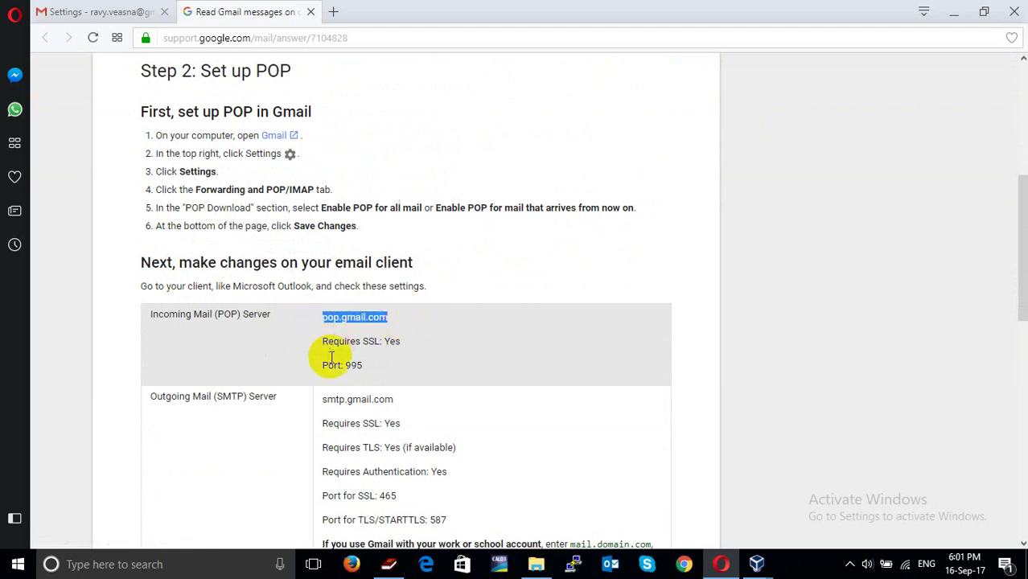
pyautogui.moveTo(334, 365); pyautogui.dragTo(392, 402)
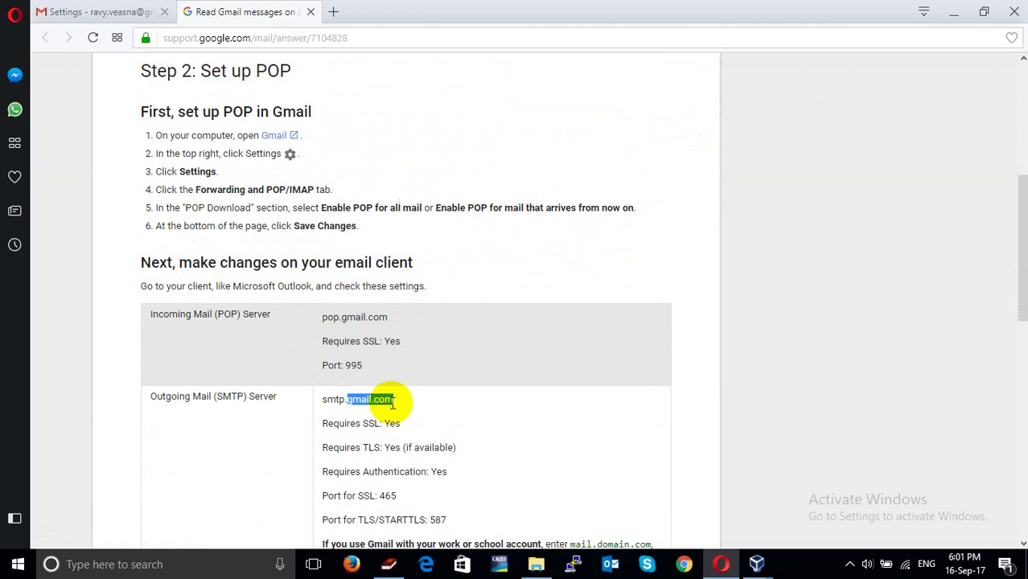
# Note outgoing mail needs SSL on port 465, then return to Outlook's incoming server field
pyautogui.scroll(-2, 399, 405)
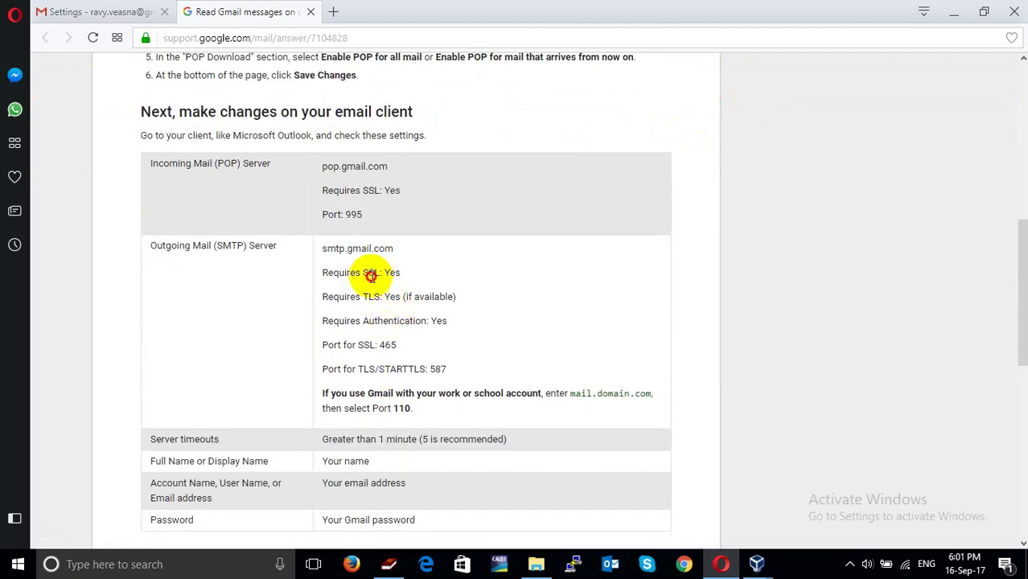
pyautogui.moveTo(384, 272); pyautogui.dragTo(401, 274)
pyautogui.moveTo(375, 345); pyautogui.dragTo(396, 346)
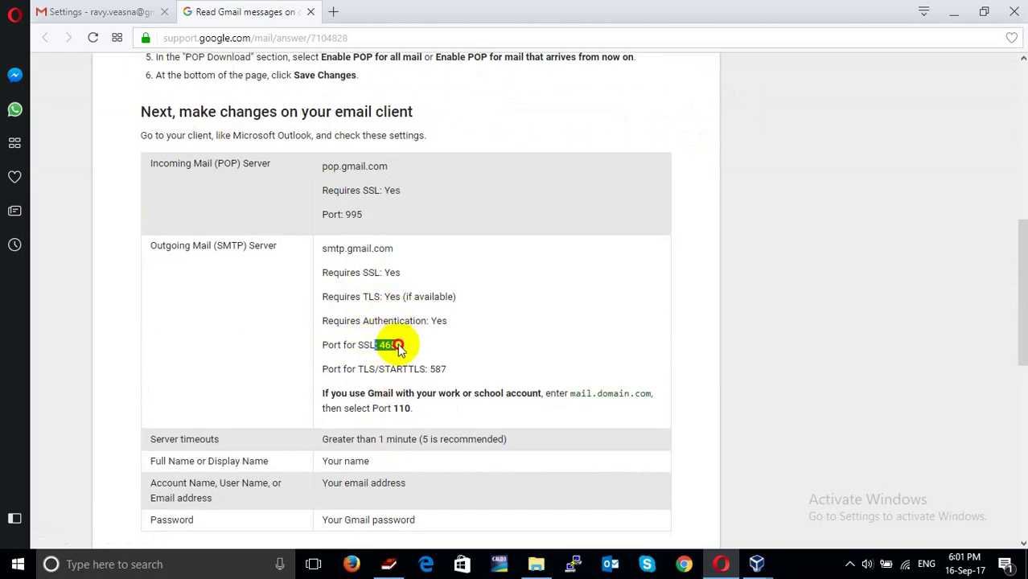
pyautogui.click(962, 17)
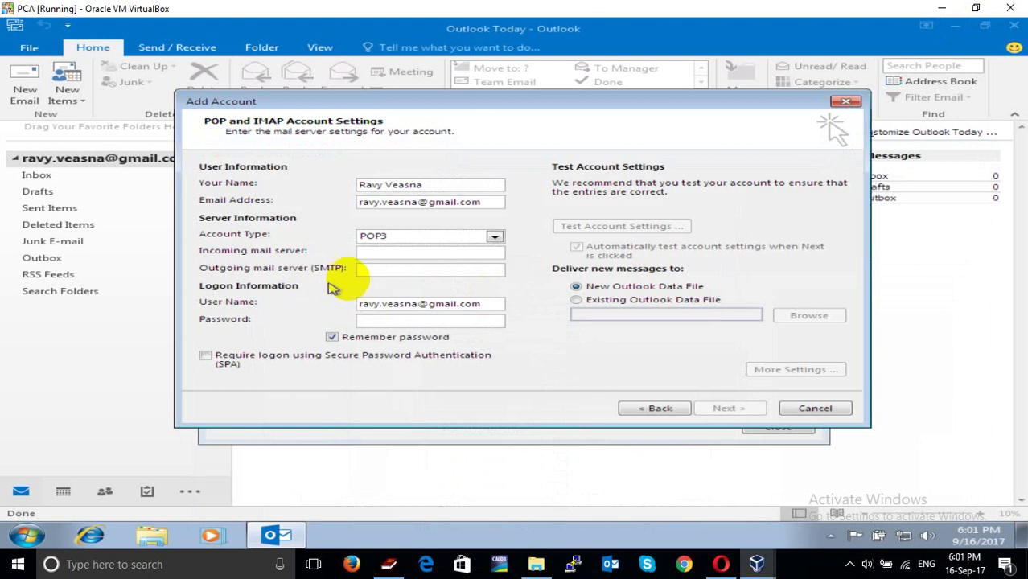
pyautogui.click(374, 251)
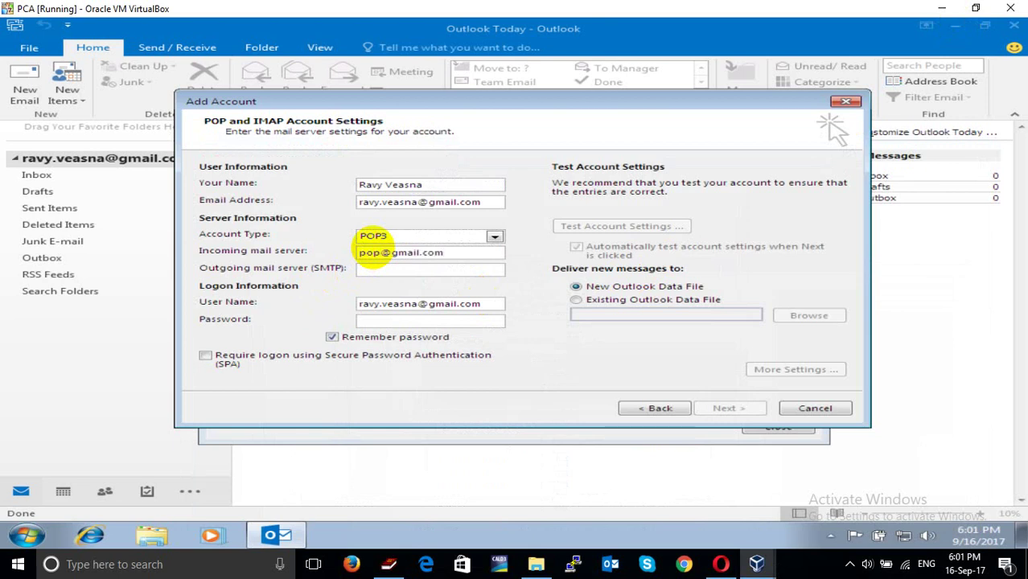
# Set servers to pop.gmail.com and smtp.gmail.com, remove the stray @, and enter the password
pyautogui.write('sm')
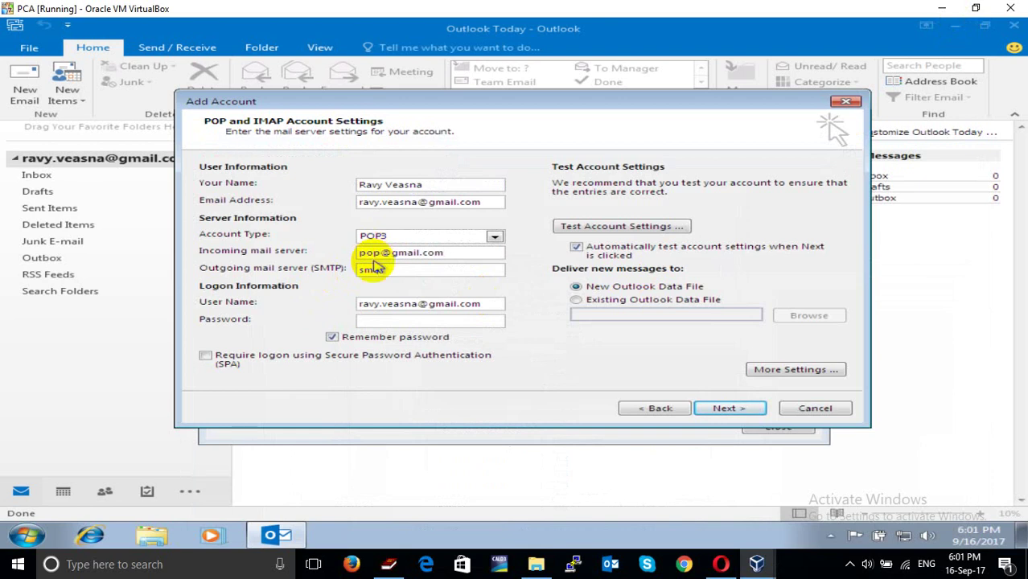
pyautogui.write('t')
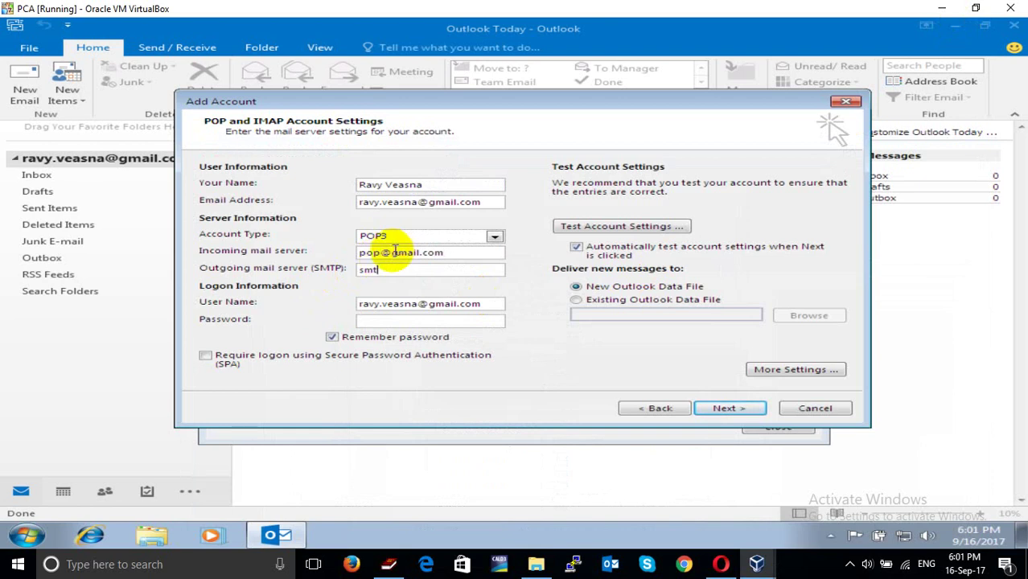
pyautogui.click(391, 251)
pyautogui.press('BackSpace')
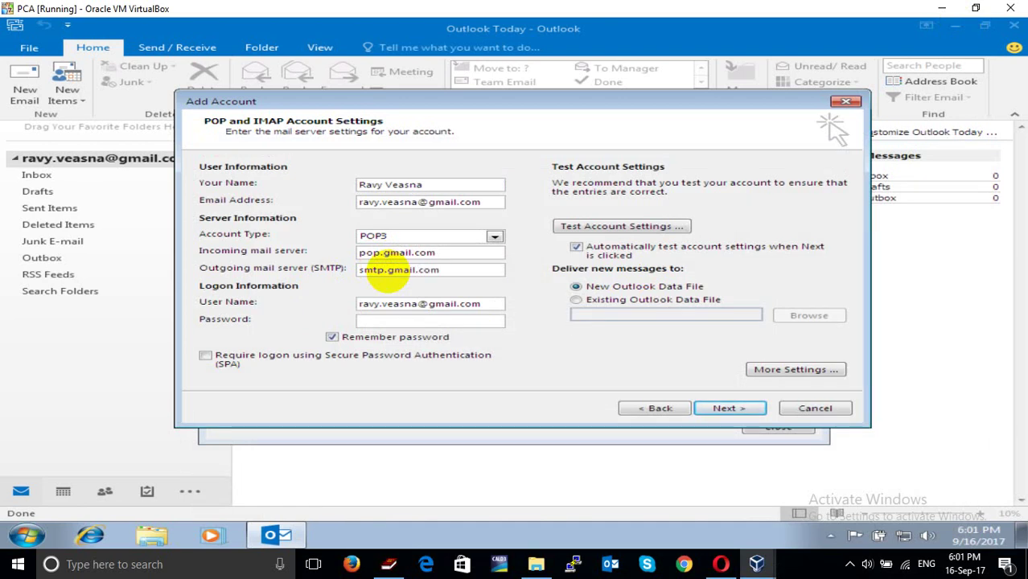
pyautogui.click(372, 322)
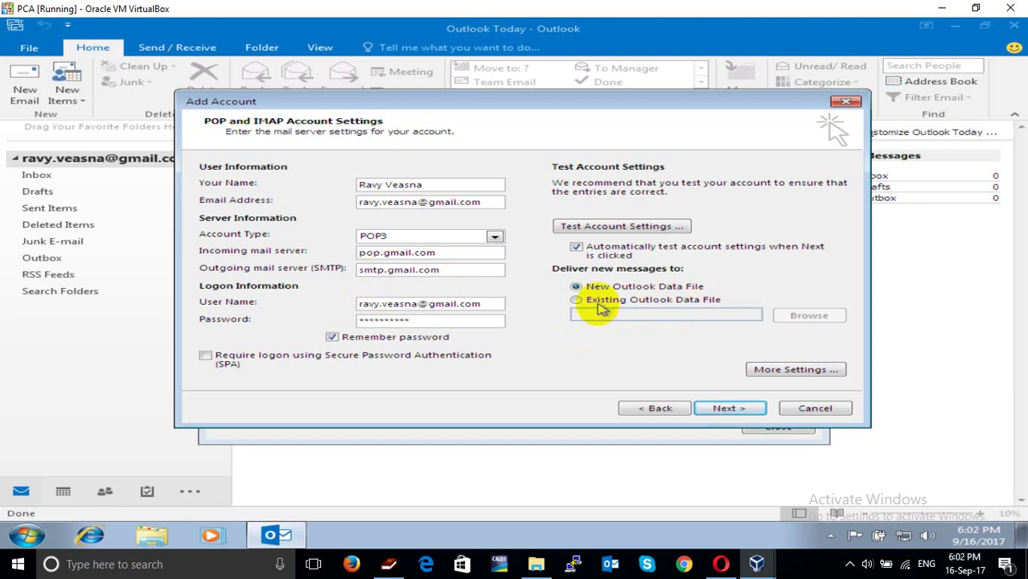
pyautogui.click(604, 306)
# Deliver new mail to the existing .pst in D:\Outlook File and verify its path
pyautogui.click(799, 317)
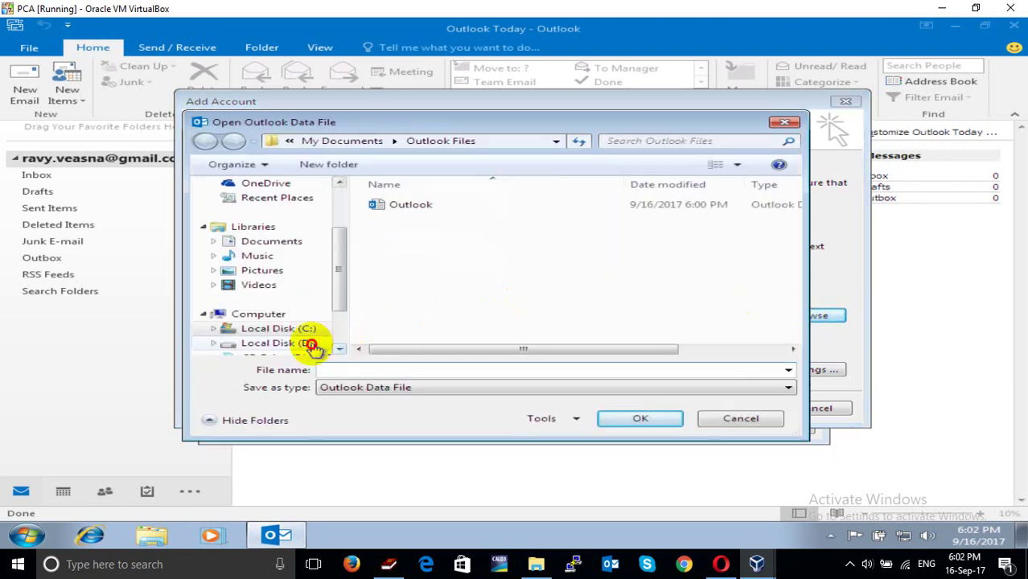
pyautogui.click(313, 344)
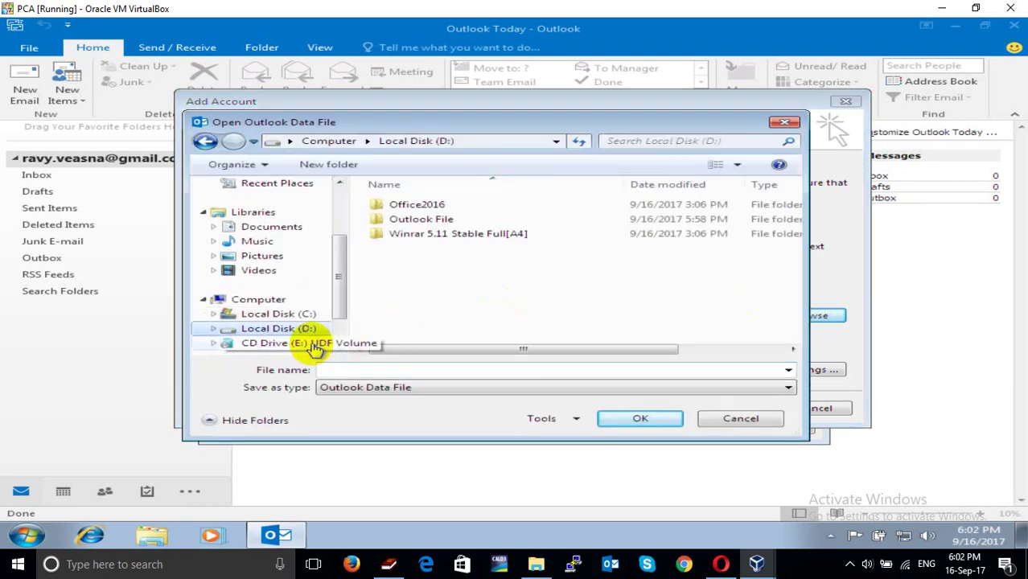
pyautogui.doubleClick(420, 219)
pyautogui.doubleClick(418, 205)
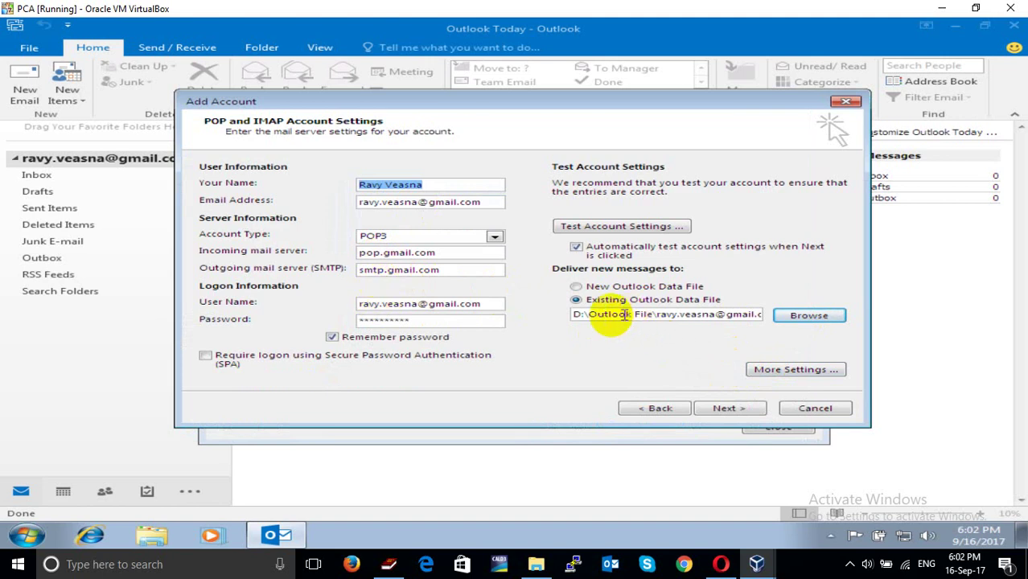
pyautogui.click(667, 314)
pyautogui.moveTo(668, 314); pyautogui.dragTo(781, 315)
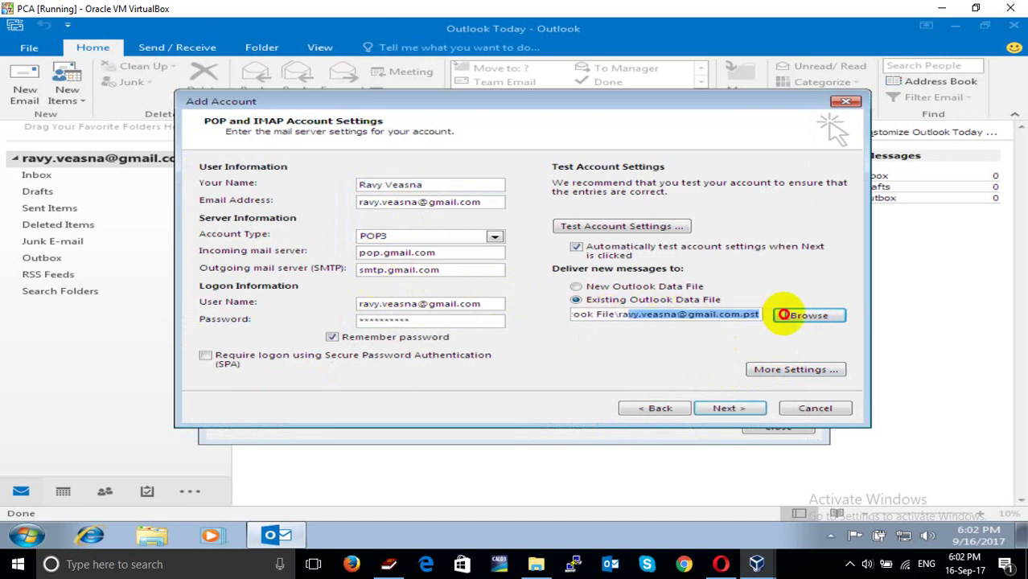
# Require authentication for the outgoing SMTP server in More Settings
pyautogui.click(787, 372)
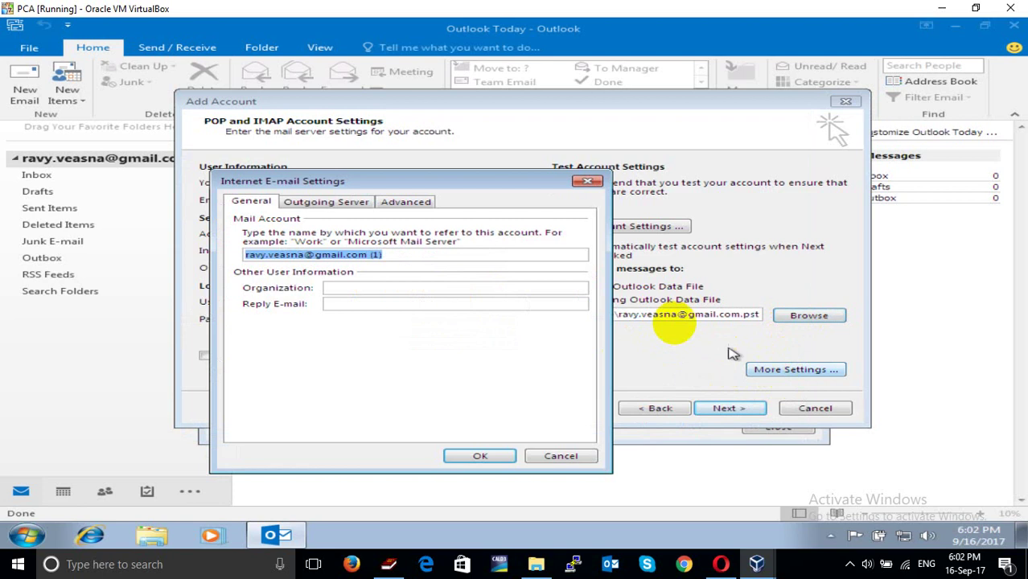
pyautogui.click(346, 203)
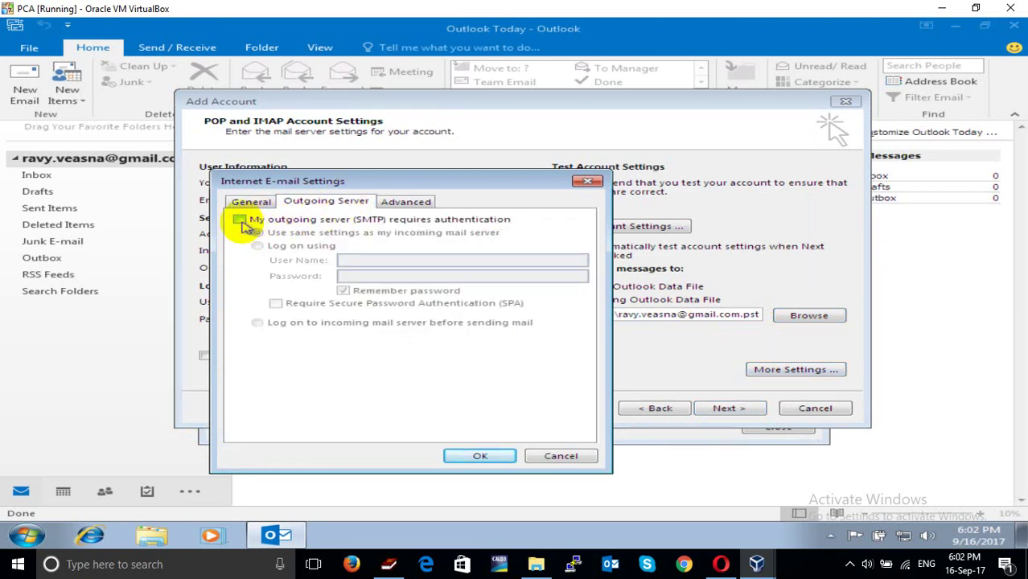
pyautogui.click(241, 221)
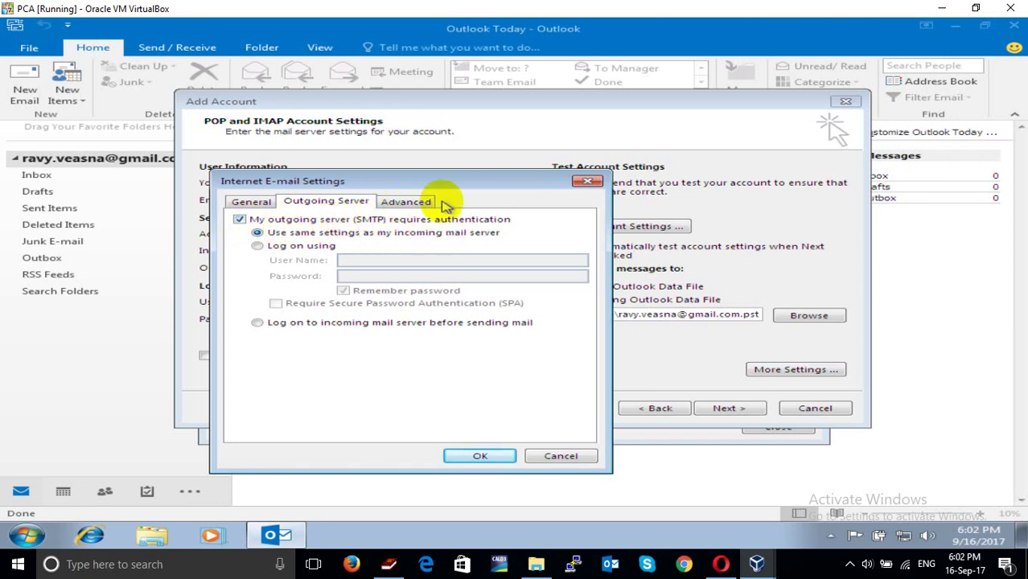
# Require SSL on incoming port 995 and set outgoing encryption to SSL
pyautogui.click(402, 202)
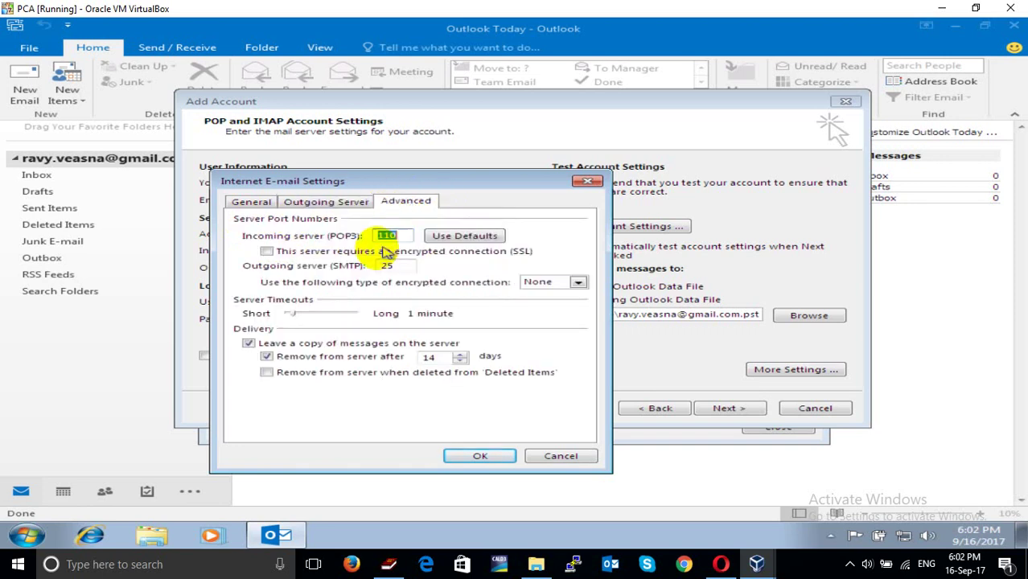
pyautogui.click(266, 251)
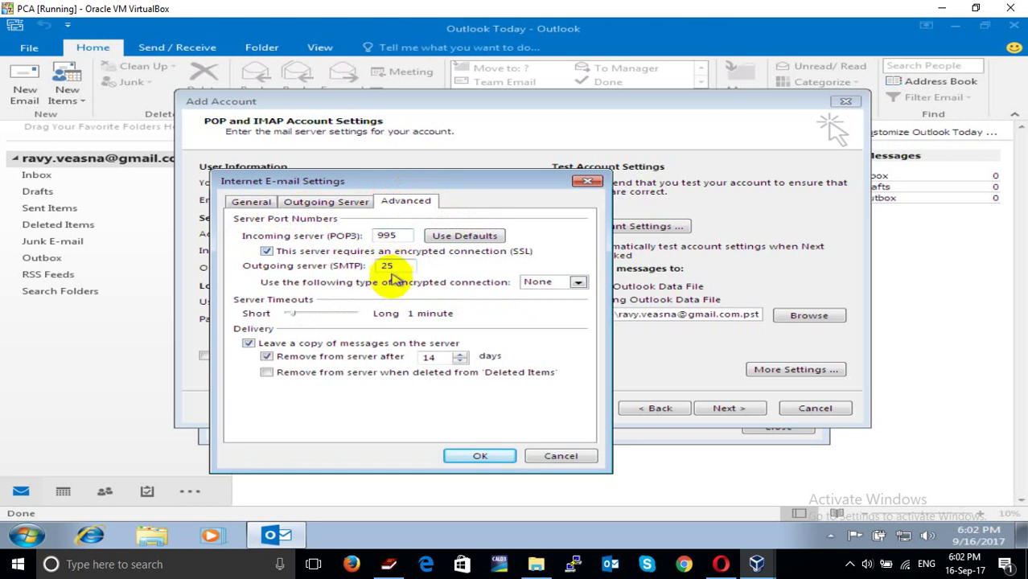
pyautogui.click(578, 283)
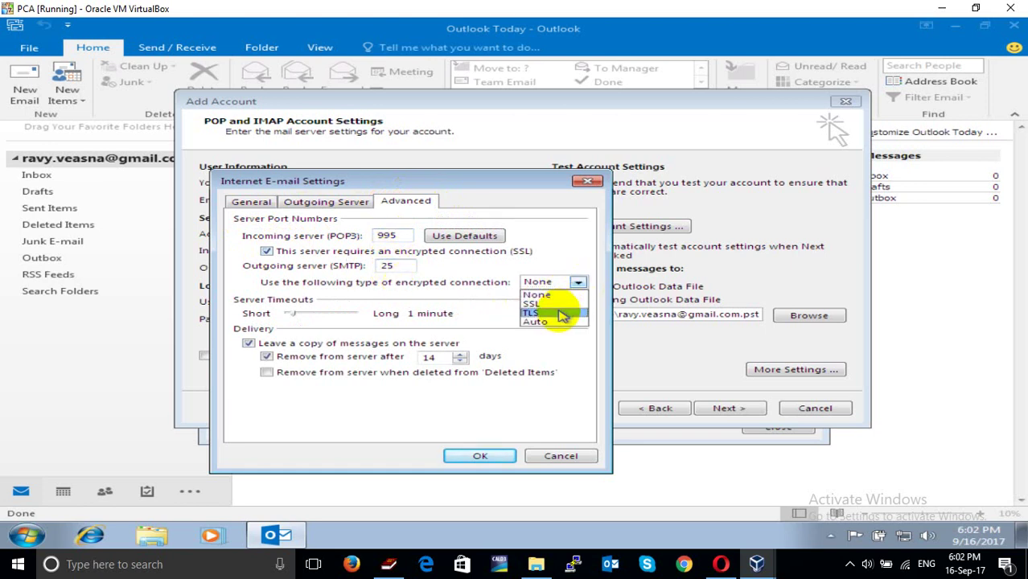
pyautogui.click(561, 309)
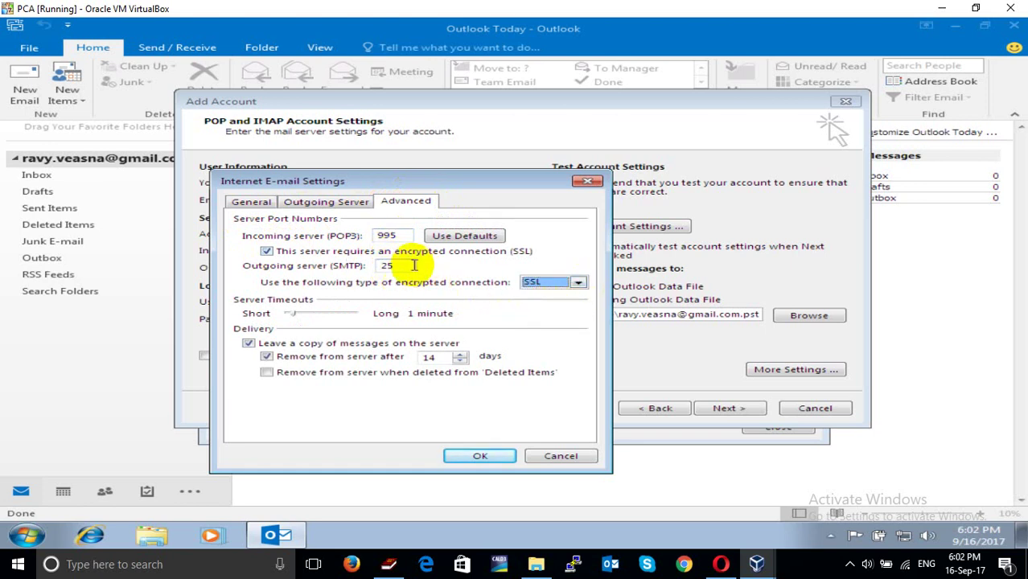
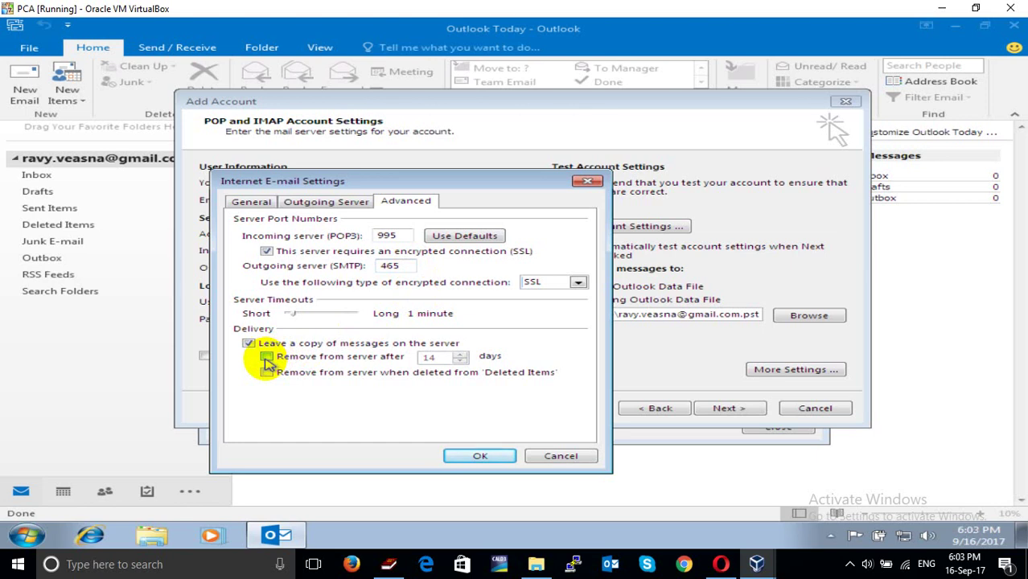
pyautogui.click(267, 358)
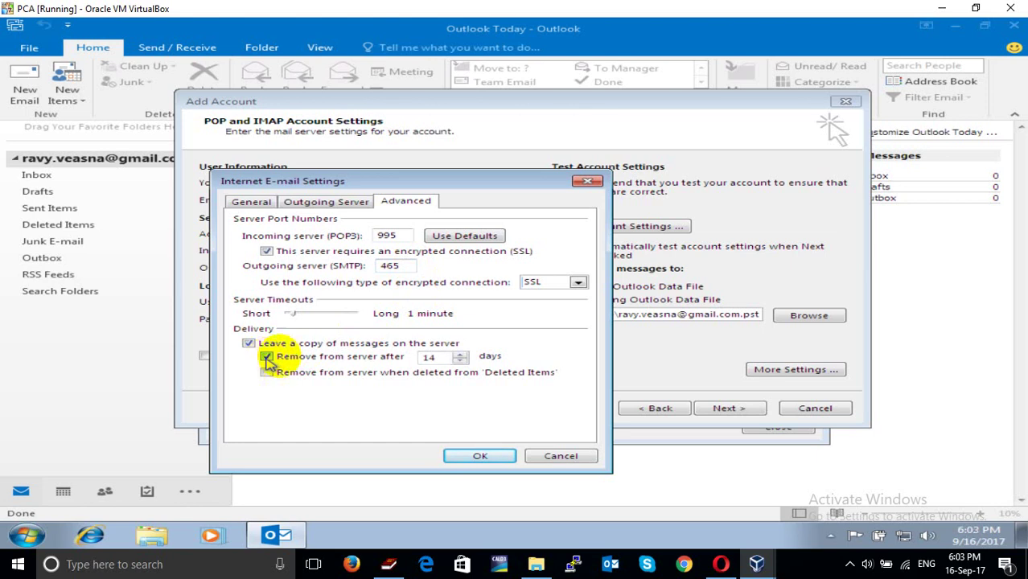
pyautogui.doubleClick(427, 357)
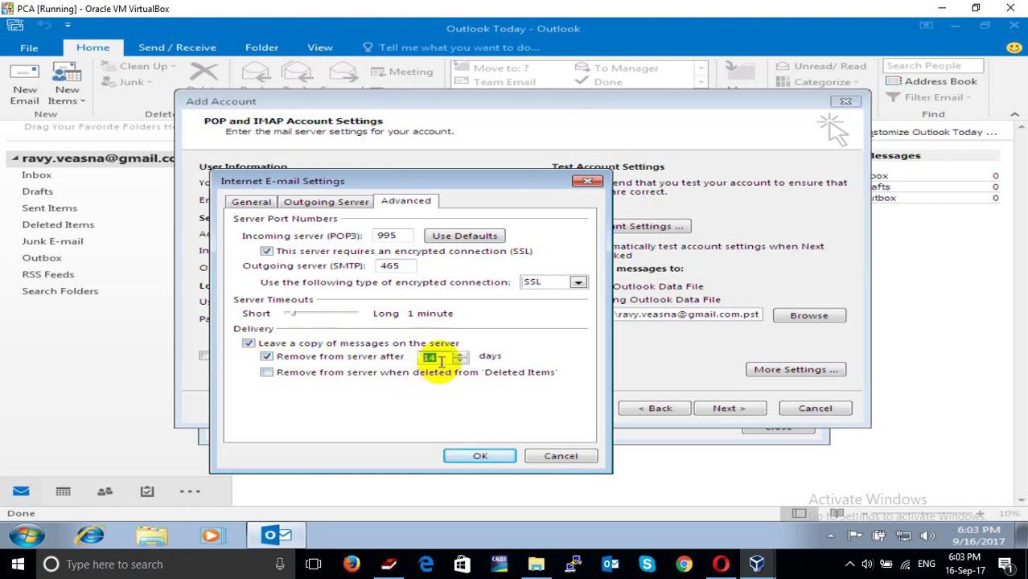
pyautogui.moveTo(439, 362); pyautogui.dragTo(424, 360)
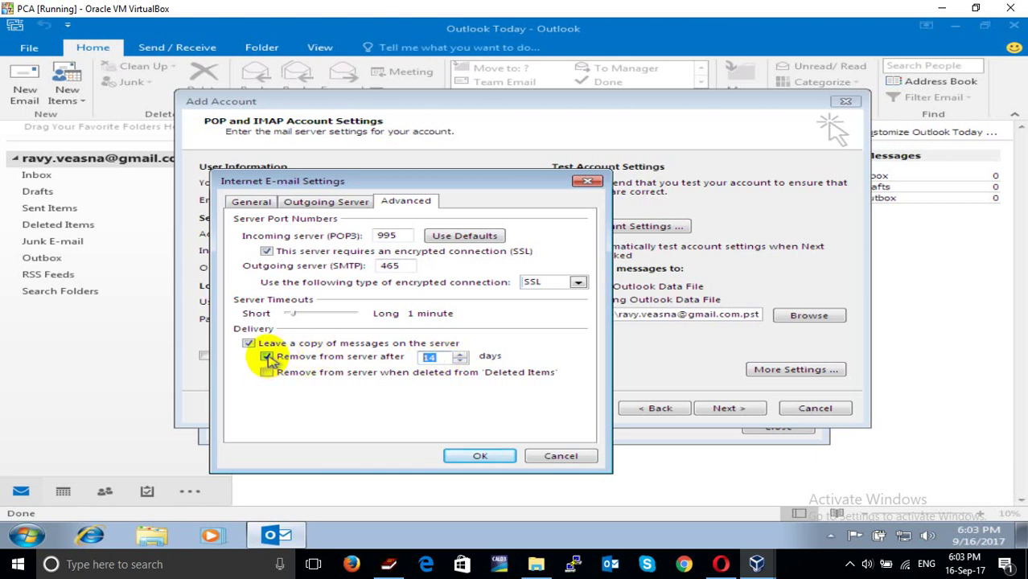
pyautogui.click(266, 357)
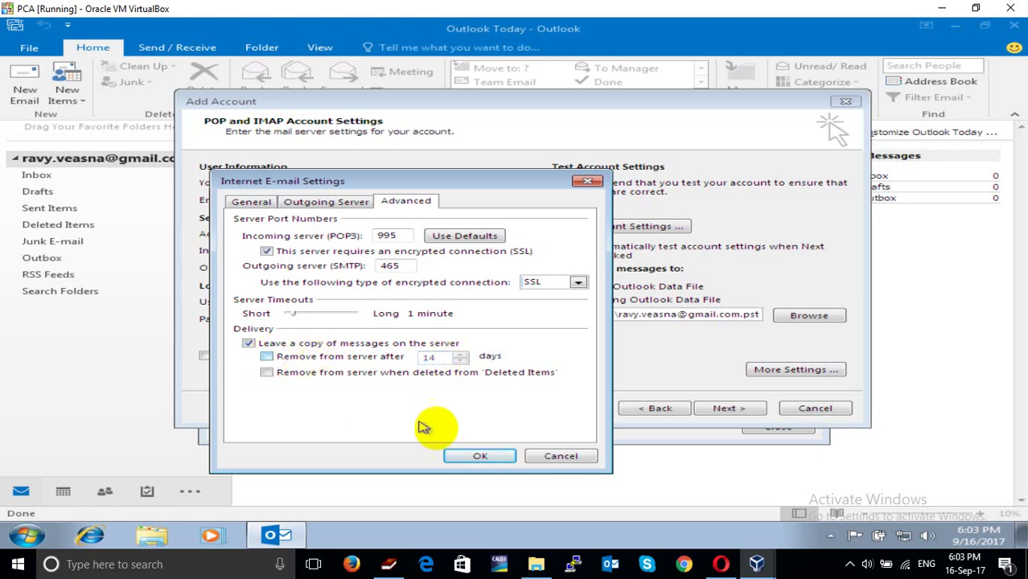
# Save the advanced Internet E-mail Settings and start the Add Account settings test
pyautogui.click(482, 456)
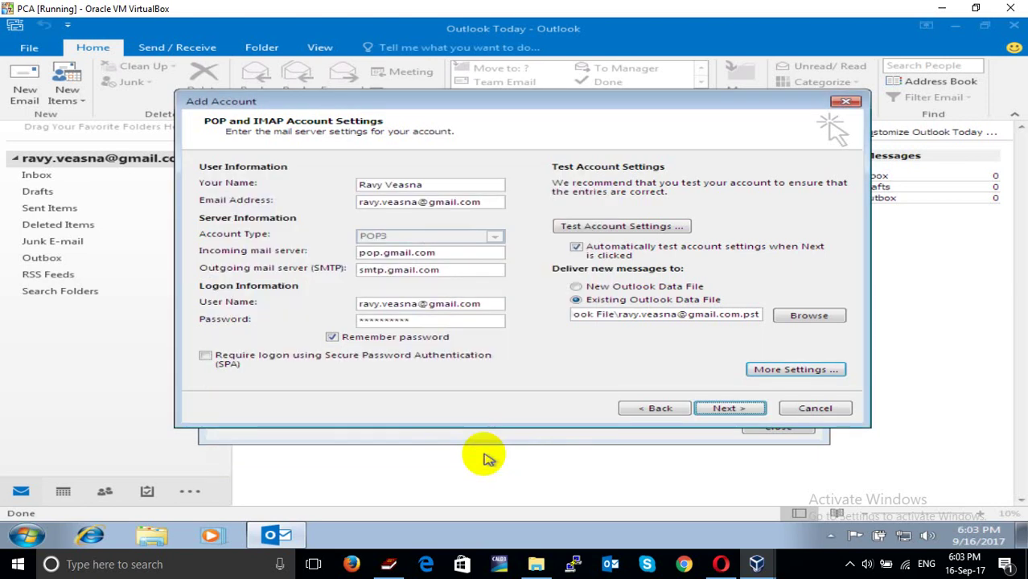
pyautogui.click(718, 410)
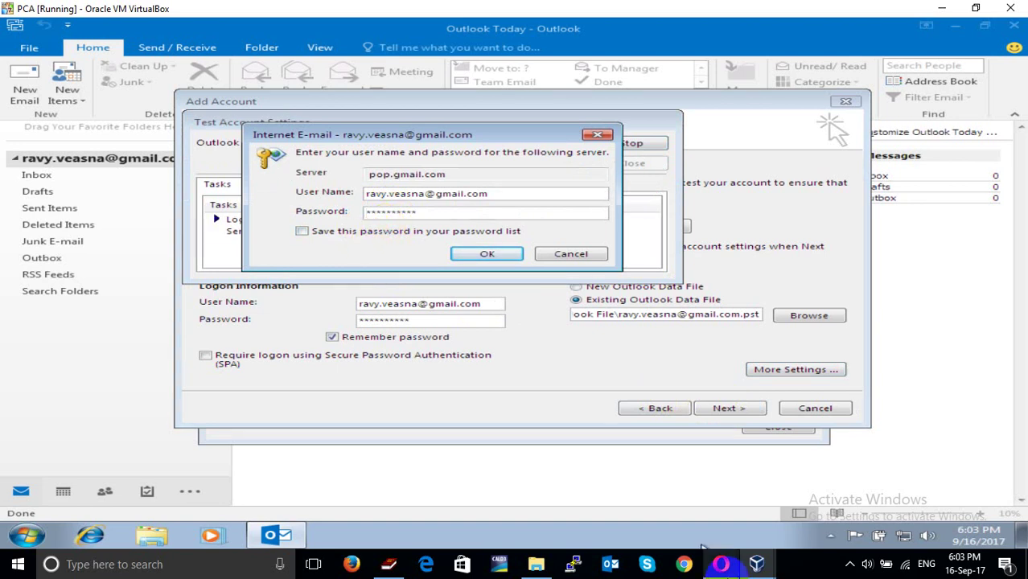
# In Opera, open the 'Review blocked sign-in attempt' email in the Gmail Inbox
pyautogui.click(718, 568)
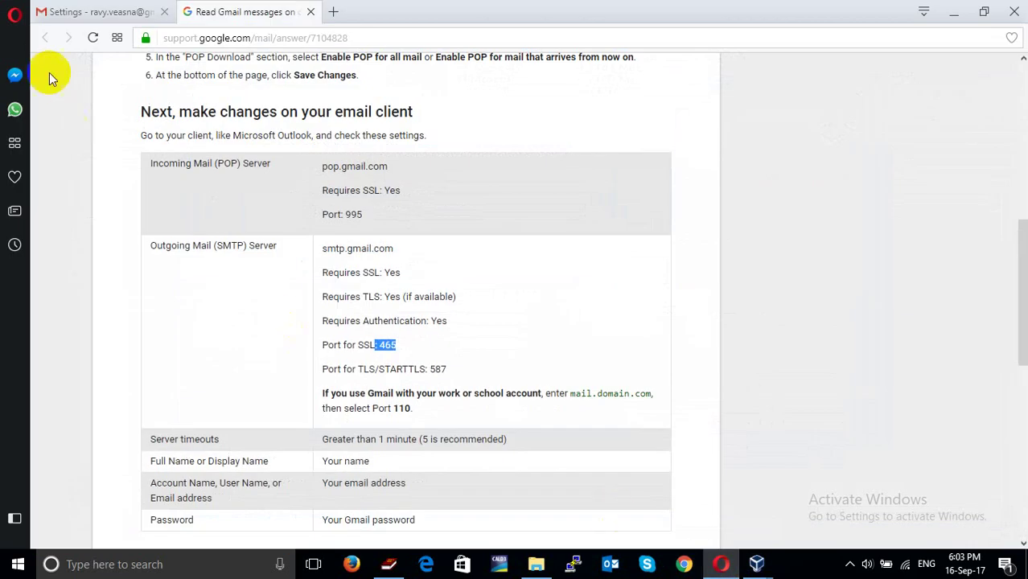
pyautogui.click(112, 12)
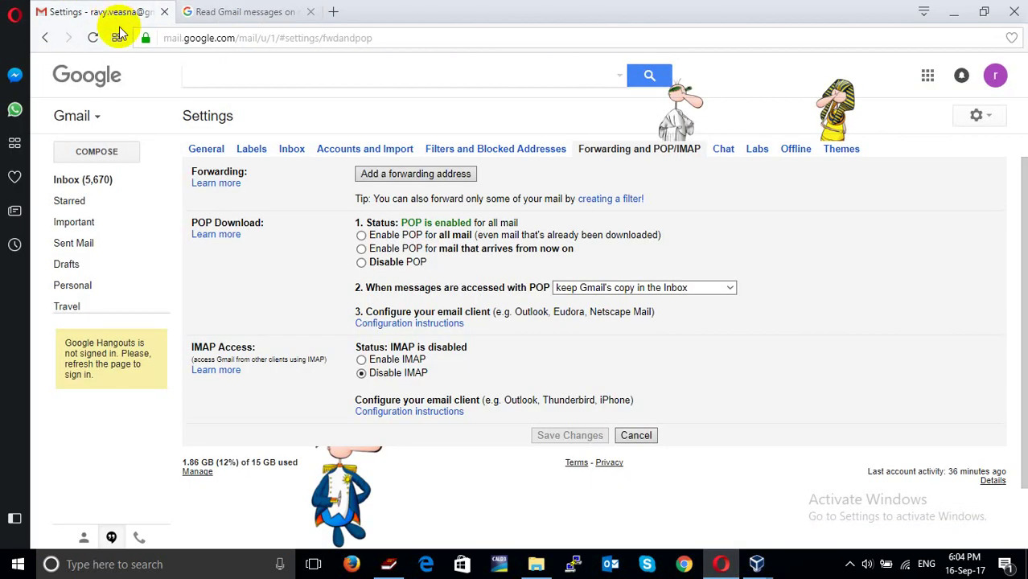
pyautogui.click(98, 179)
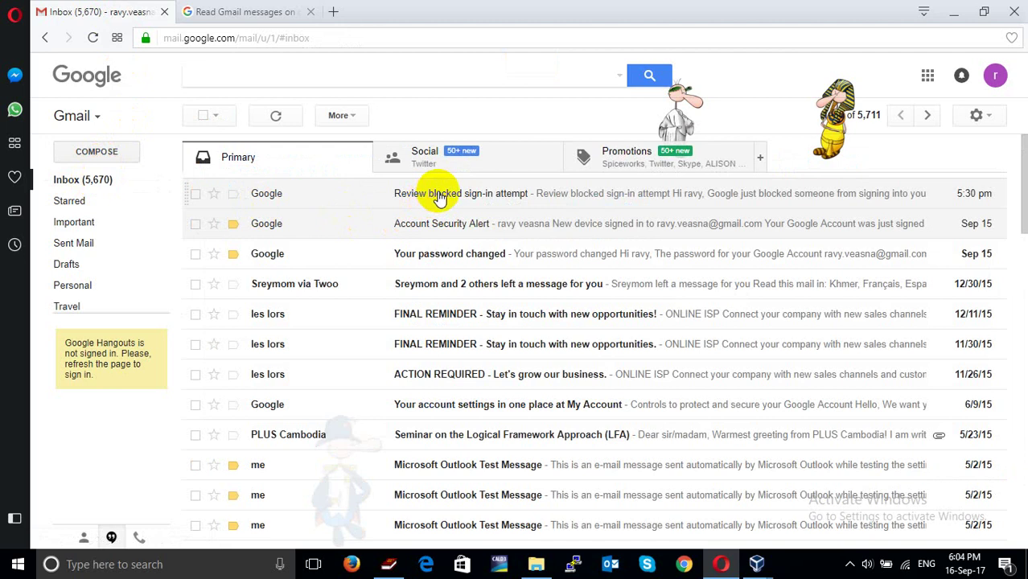
pyautogui.click(465, 201)
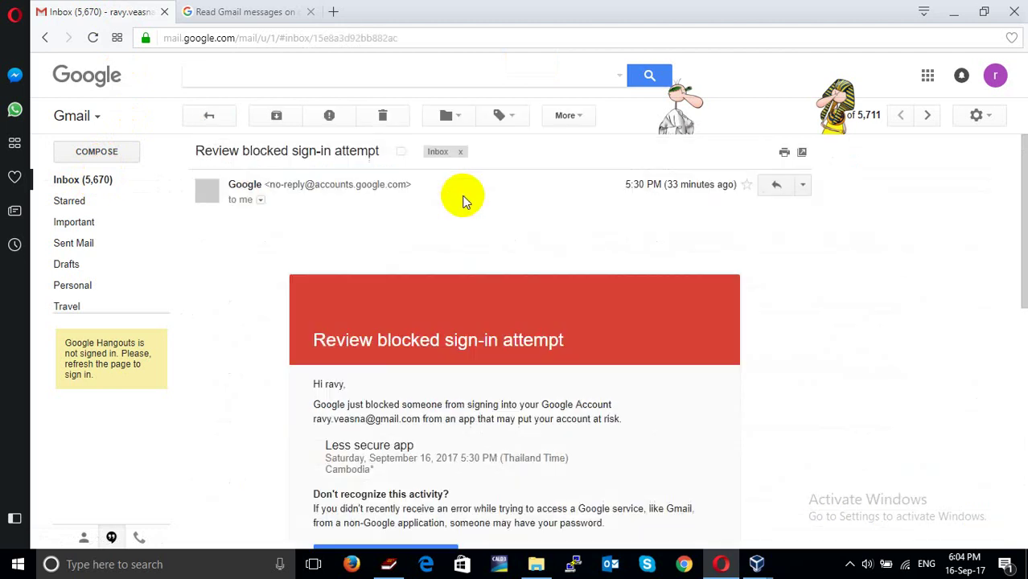
# Follow the email's less secure apps link and switch 'Allow less secure apps' to ON
pyautogui.scroll(-3, 475, 253)
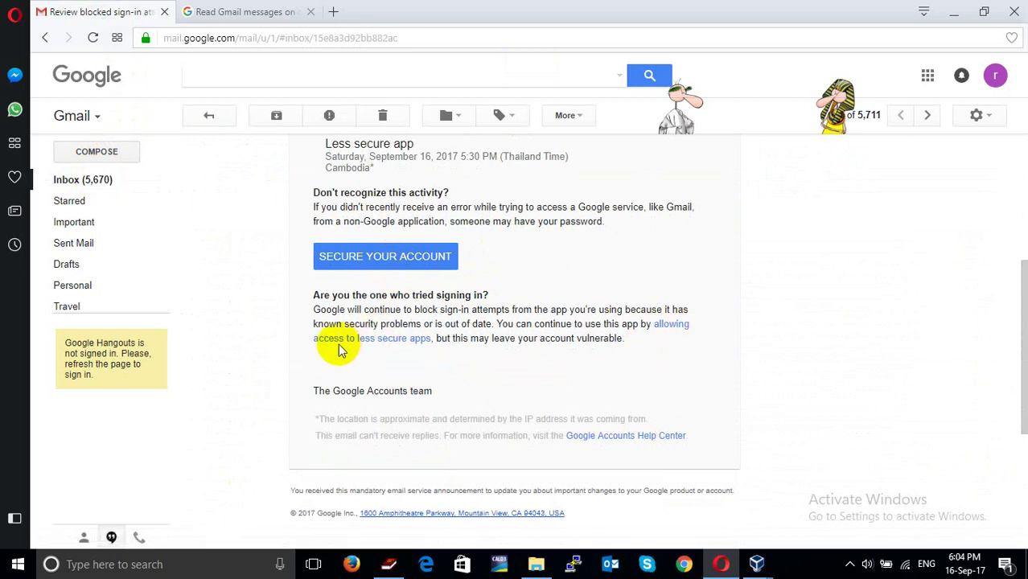
pyautogui.click(405, 339)
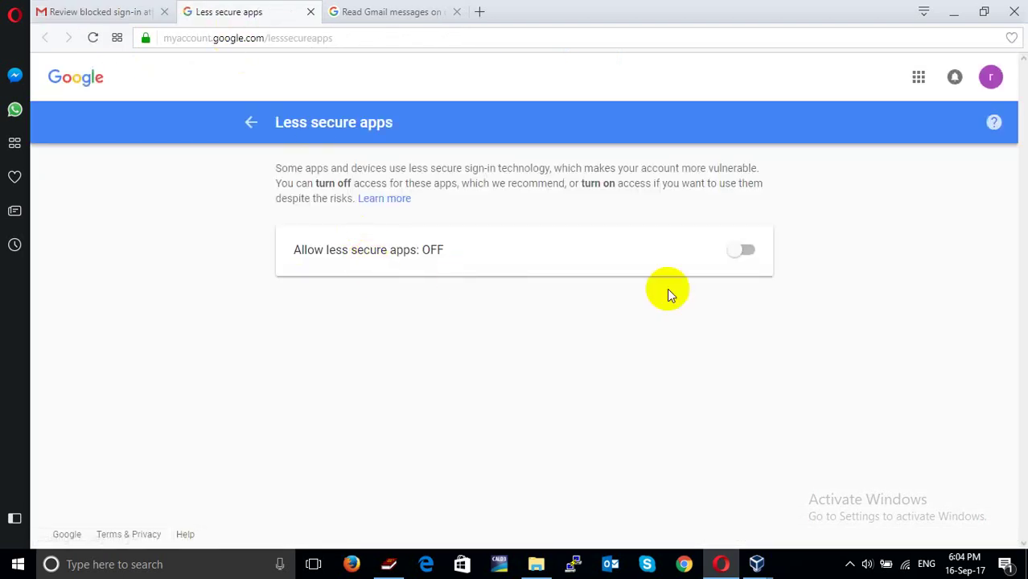
pyautogui.click(747, 253)
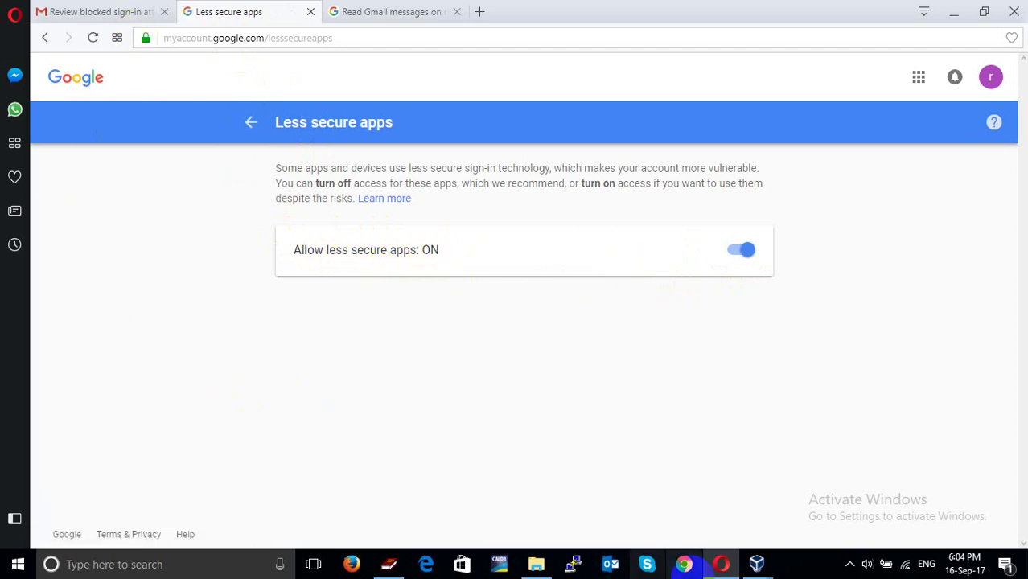
# Back in Outlook, submit the pop.gmail.com login with the password saved to the password list
pyautogui.moveTo(757, 563)
pyautogui.click(791, 518)
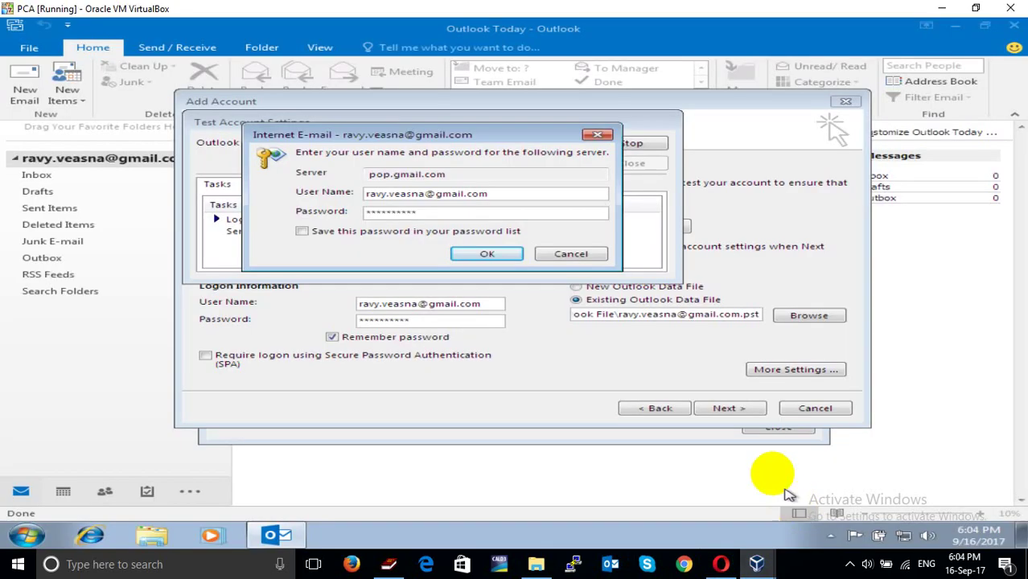
pyautogui.click(302, 231)
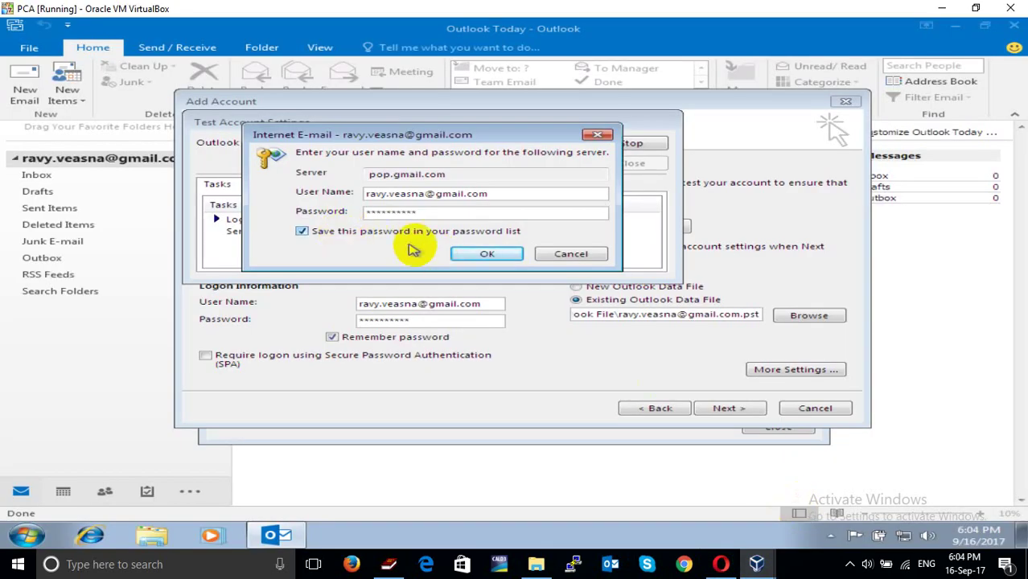
pyautogui.click(489, 254)
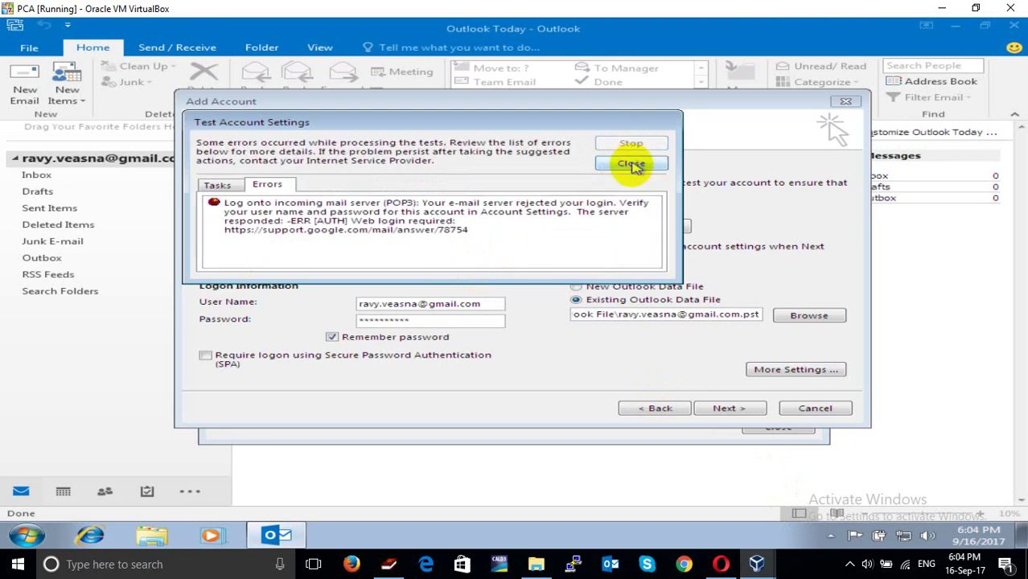
# Rerun the account test after the failure and close the successful results
pyautogui.click(633, 162)
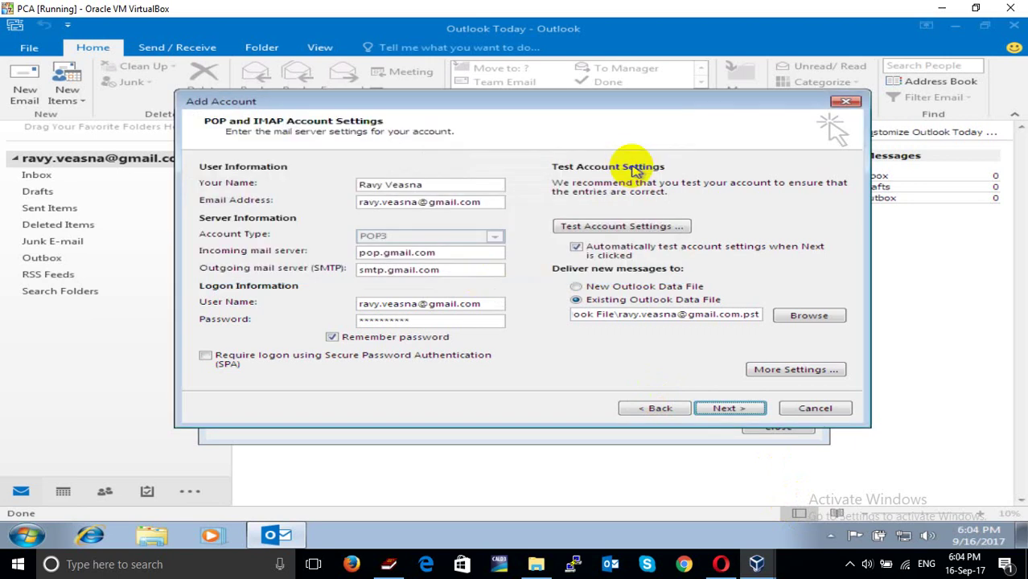
pyautogui.click(725, 409)
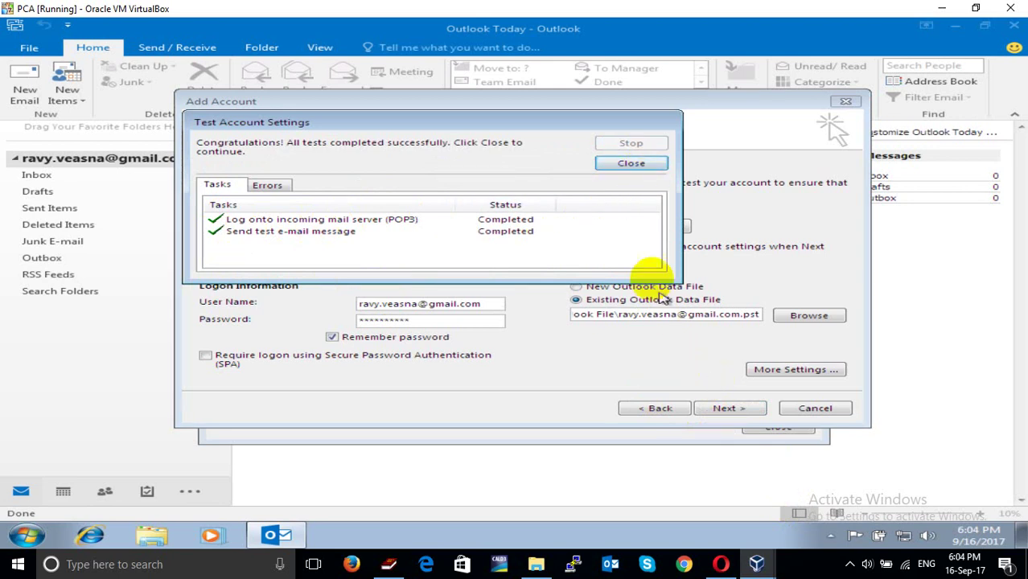
pyautogui.click(647, 165)
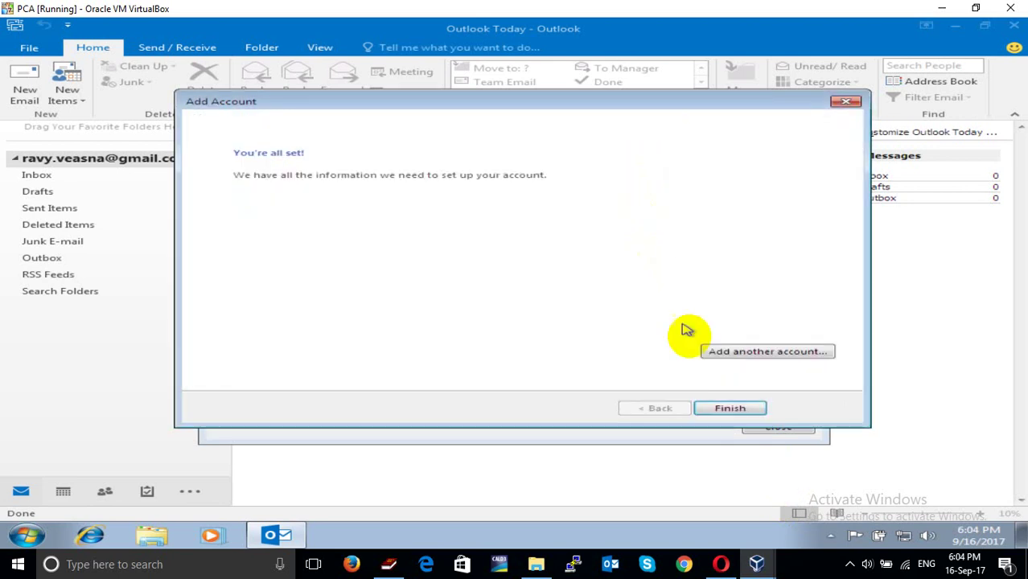
# Finish the Add Account wizard and close Account Settings
pyautogui.click(730, 411)
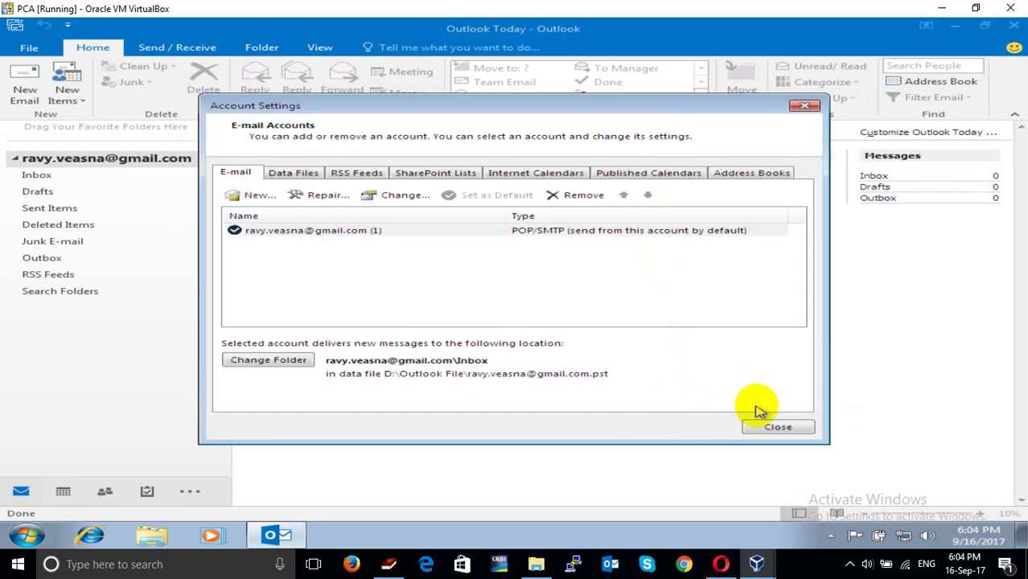
pyautogui.click(774, 429)
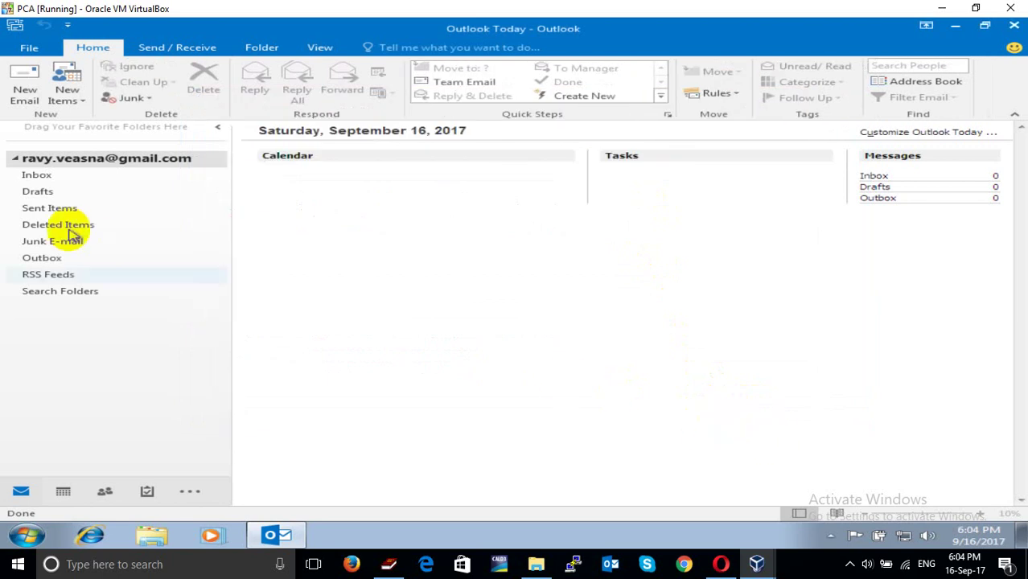
pyautogui.click(16, 160)
pyautogui.click(16, 160)
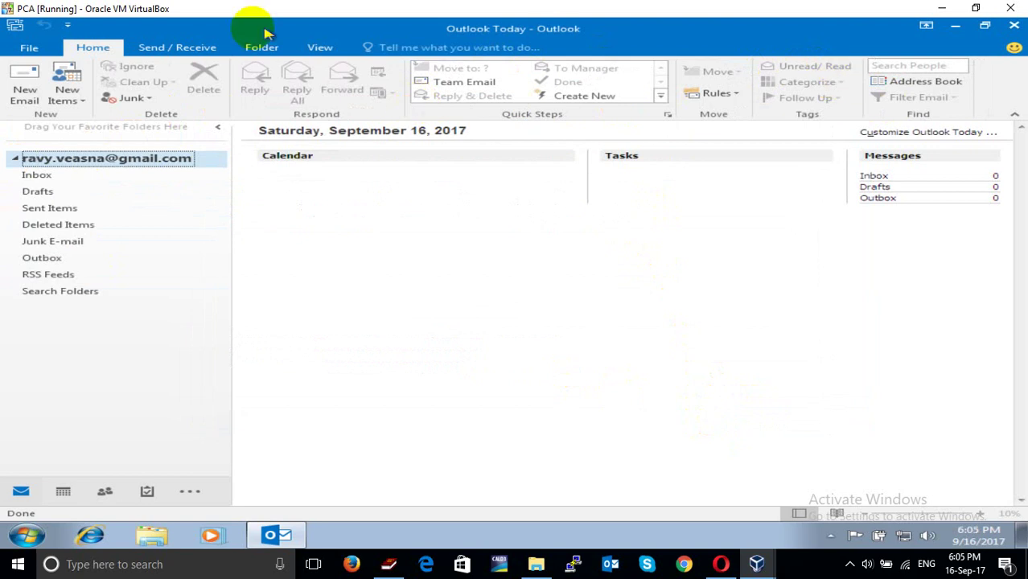
# Run Send/Receive All Folders and open the Inbox to watch Gmail messages download
pyautogui.click(216, 48)
pyautogui.click(44, 92)
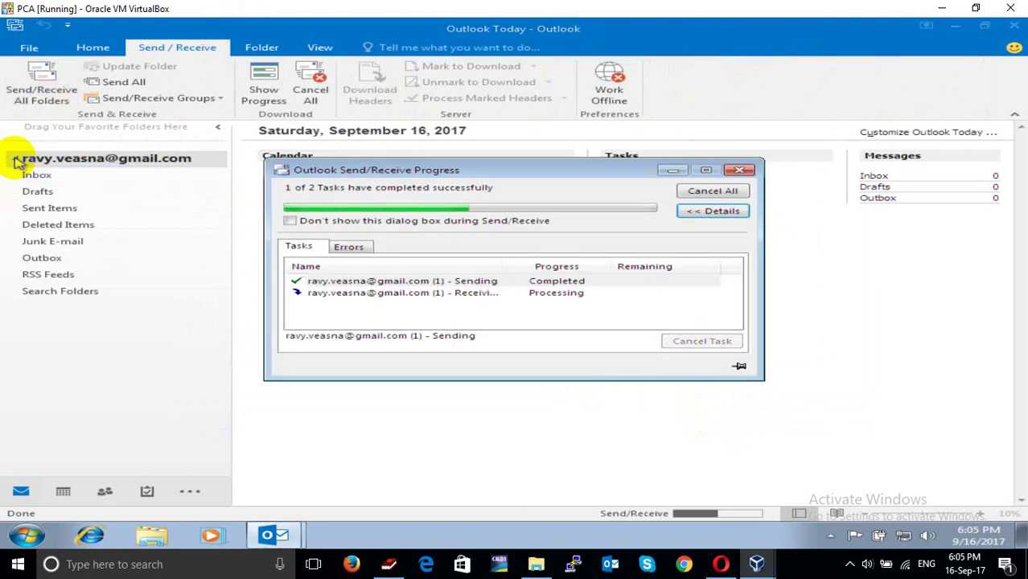
pyautogui.click(16, 160)
pyautogui.click(16, 160)
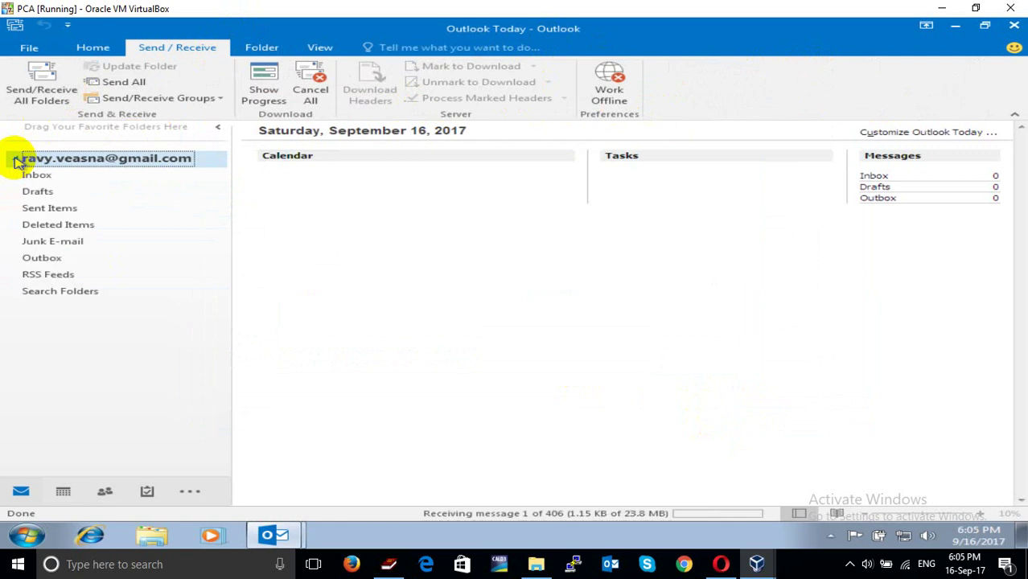
pyautogui.click(37, 177)
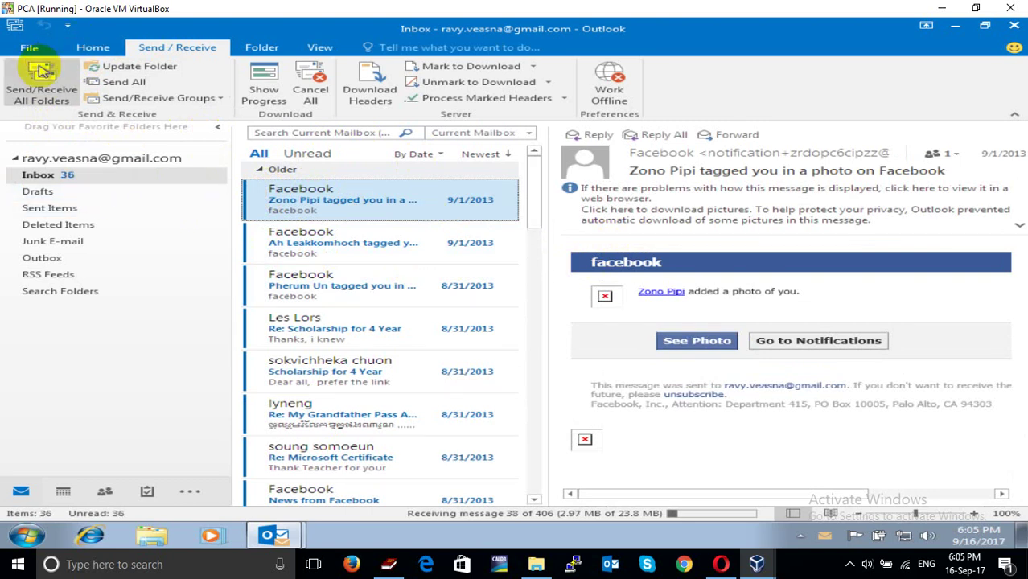
# Return to the Home tab and start a new email
pyautogui.click(28, 46)
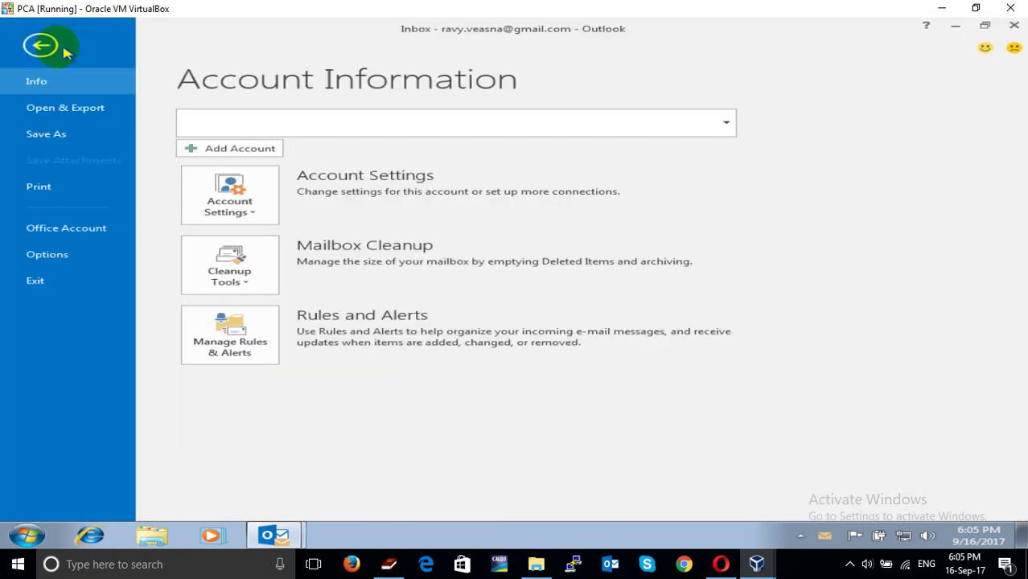
pyautogui.click(65, 48)
pyautogui.click(87, 47)
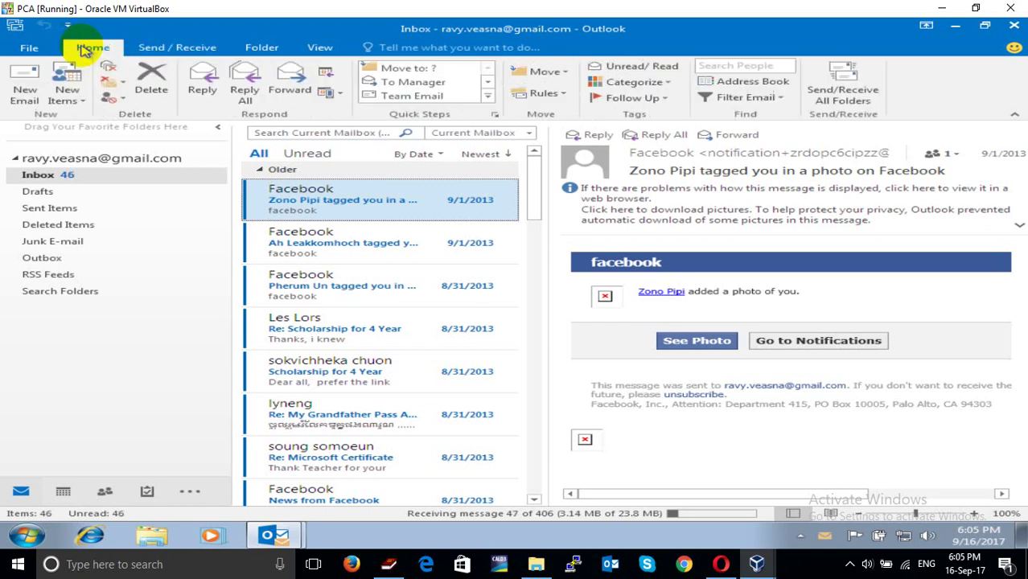
pyautogui.click(25, 87)
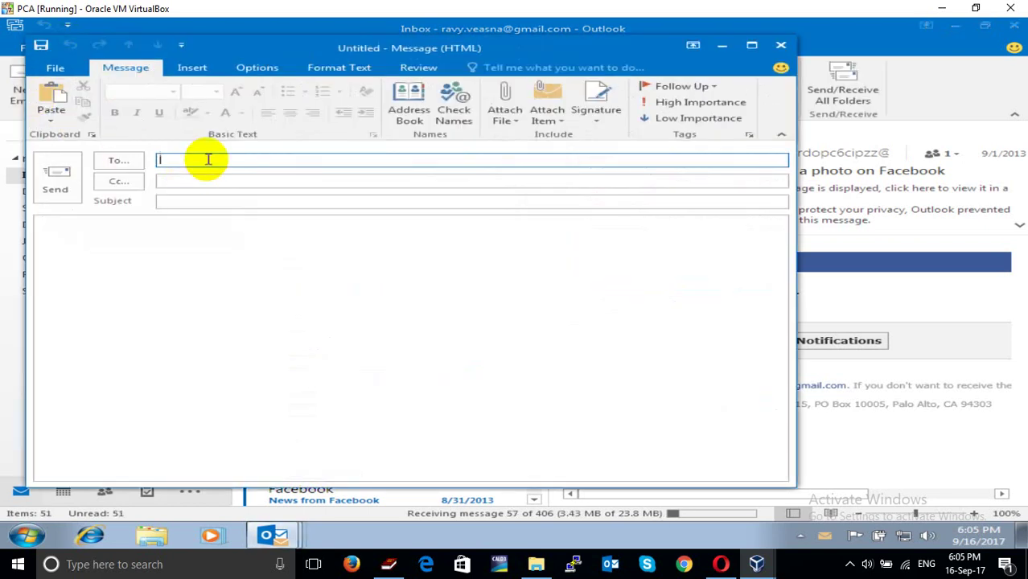
# Address the email to the Gmail address with subject '6:05 PM' and send it
pyautogui.write('ra')
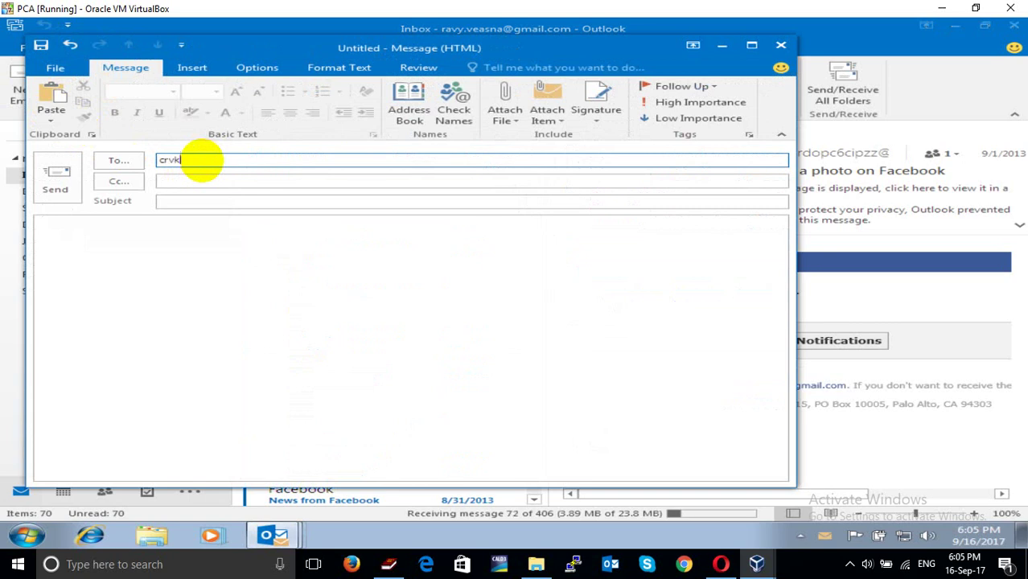
pyautogui.write('.com')
pyautogui.press('Tab')
pyautogui.press('Tab')
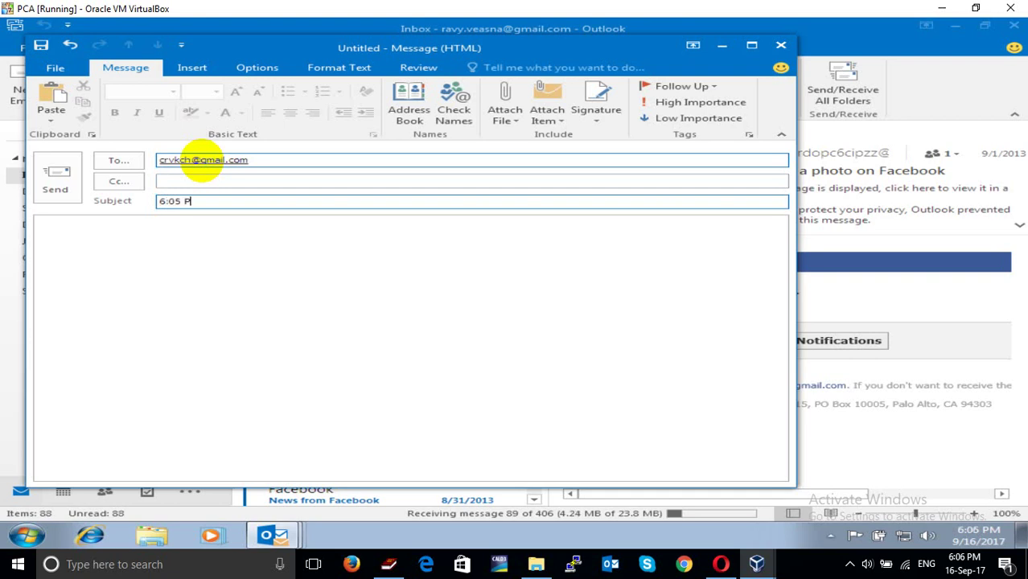
pyautogui.click(53, 175)
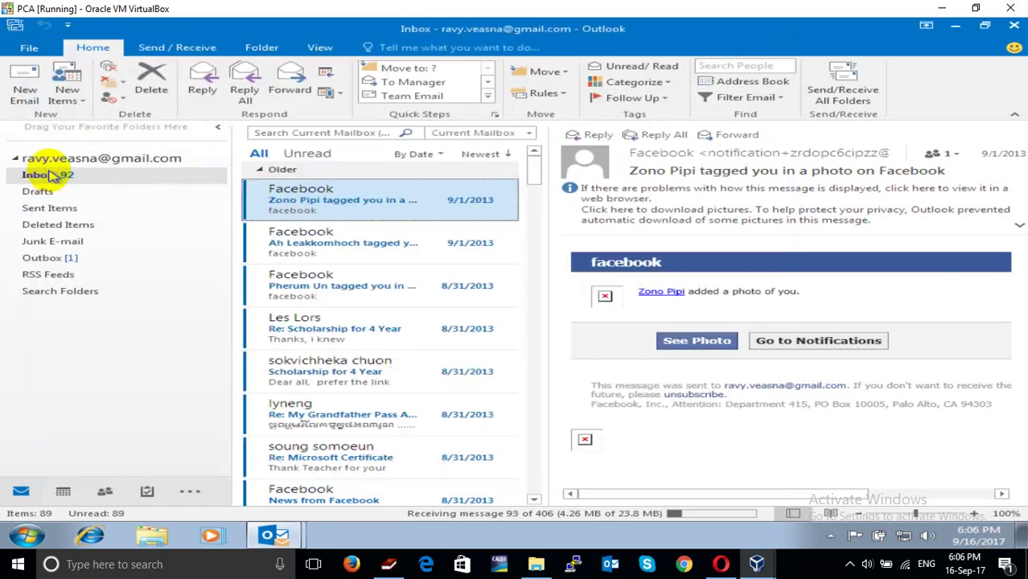
# Check Sent Items, return to the Inbox, and restore down the VirtualBox window
pyautogui.click(62, 209)
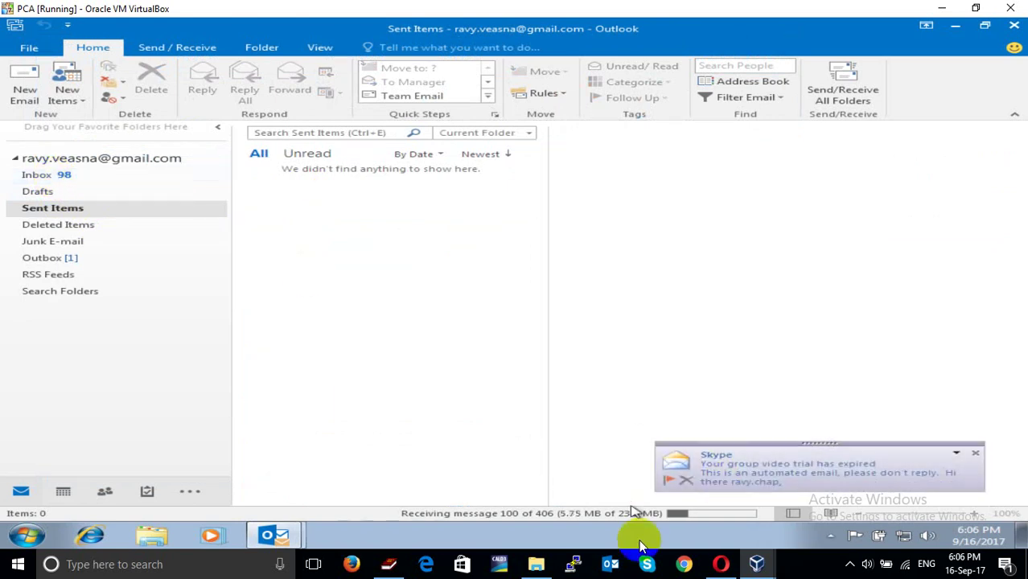
pyautogui.click(63, 176)
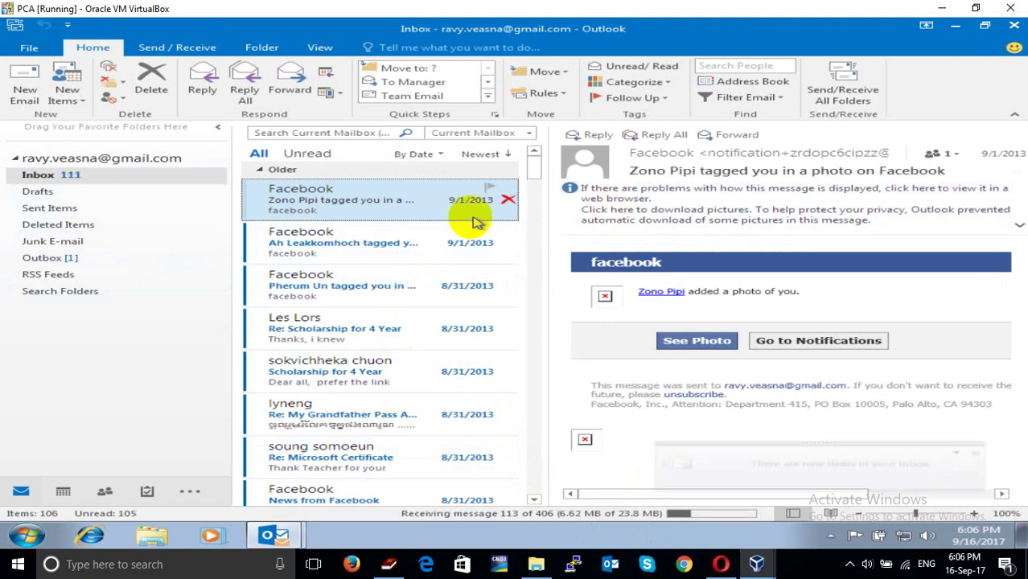
pyautogui.click(976, 9)
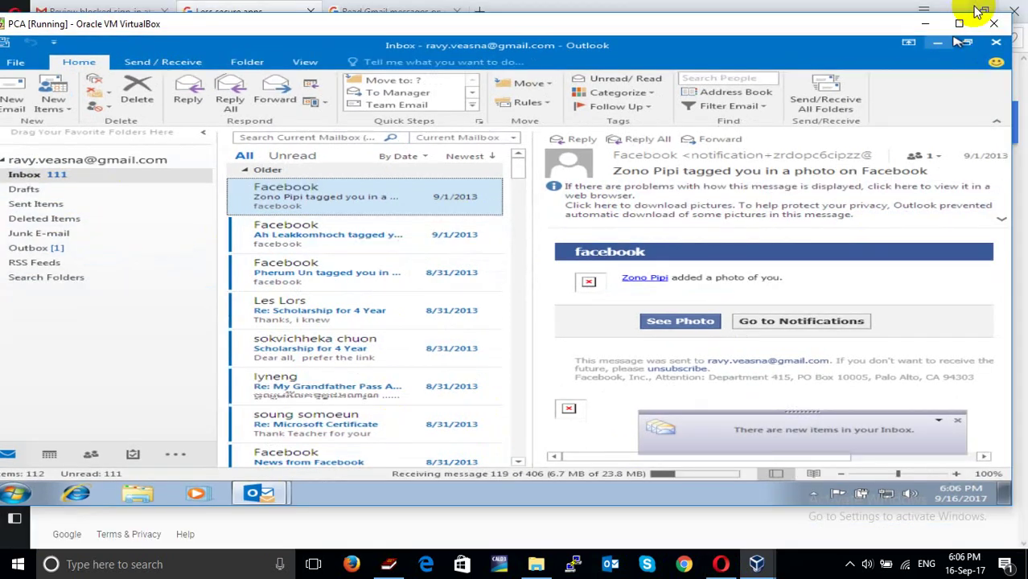